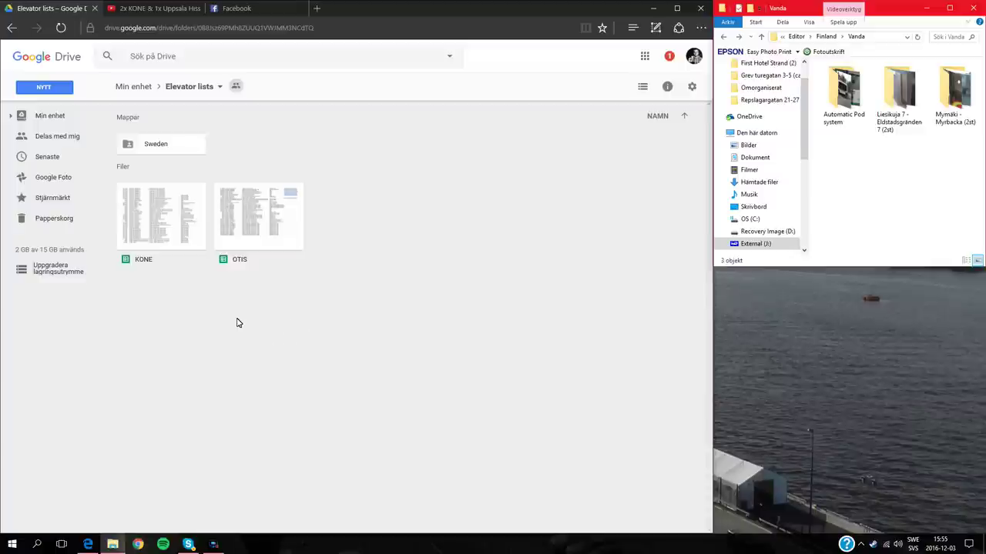
# Step: Open the KONE elevator list file from Drive's Elevator lists folder
pyautogui.doubleClick(161, 222)
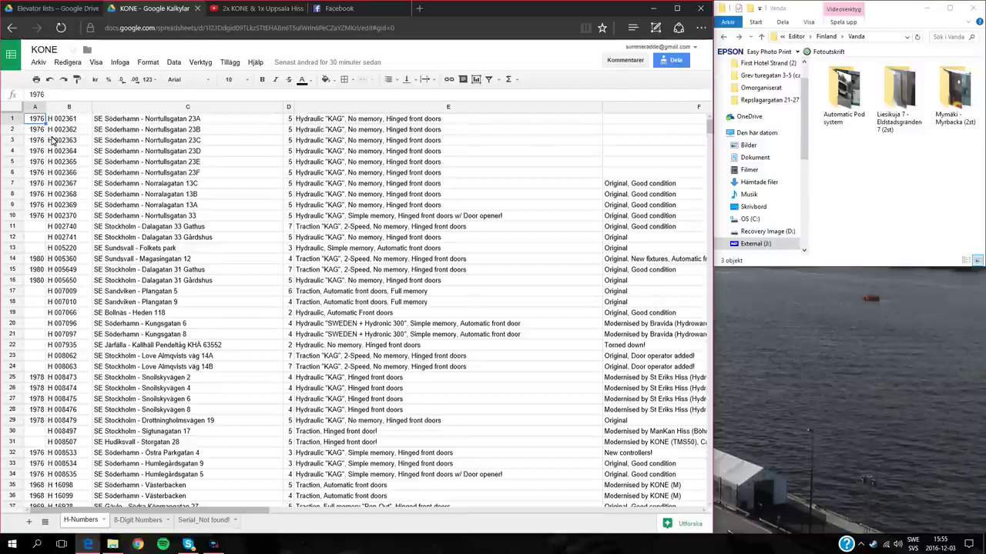
pyautogui.click(55, 121)
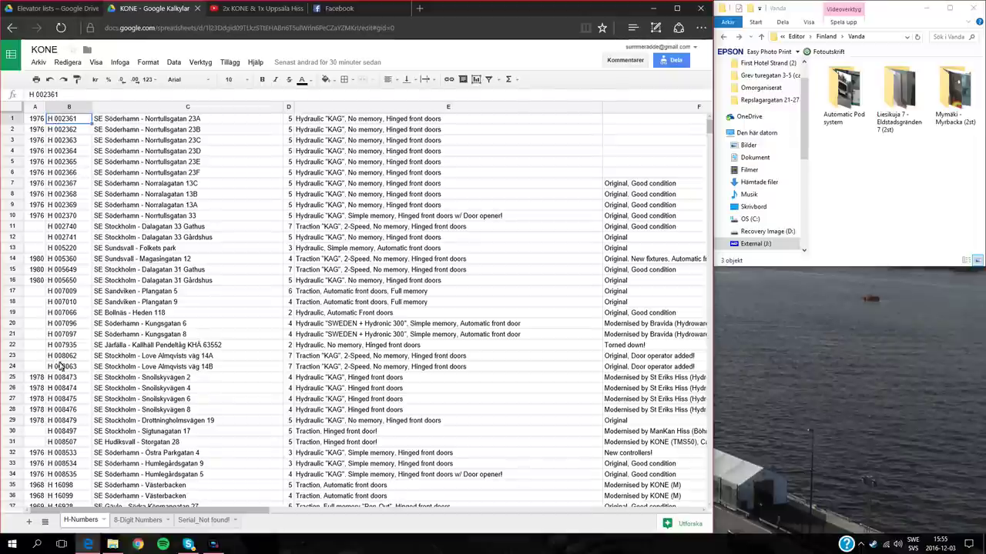
pyautogui.scroll(-1, 56, 368)
pyautogui.scroll(-1, 54, 409)
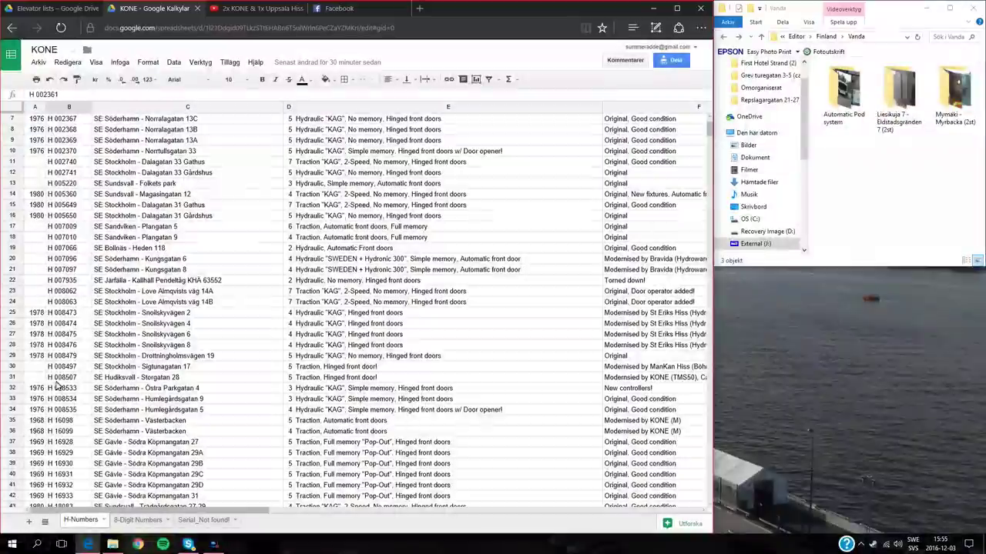
pyautogui.scroll(-3, 74, 416)
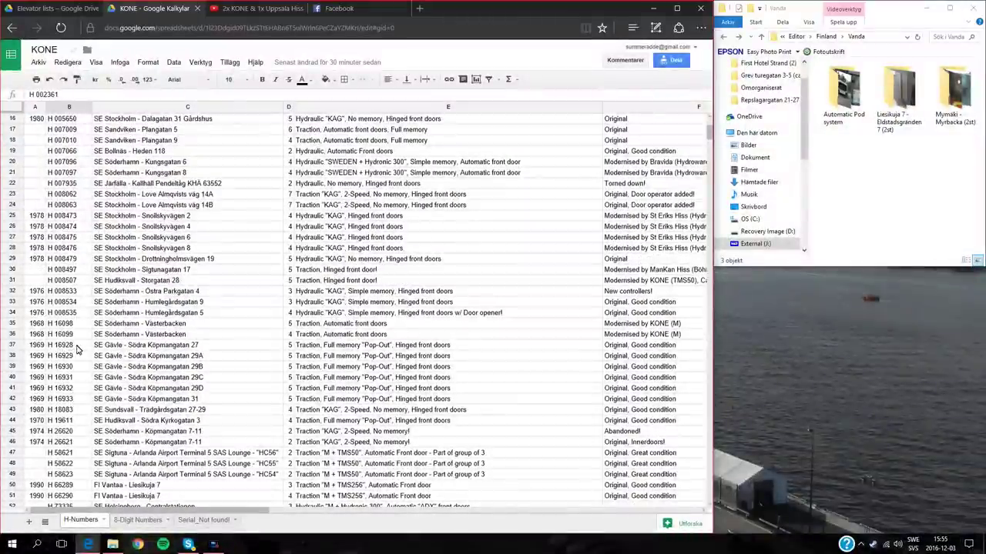
pyautogui.scroll(-5, 66, 347)
pyautogui.scroll(-1, 66, 348)
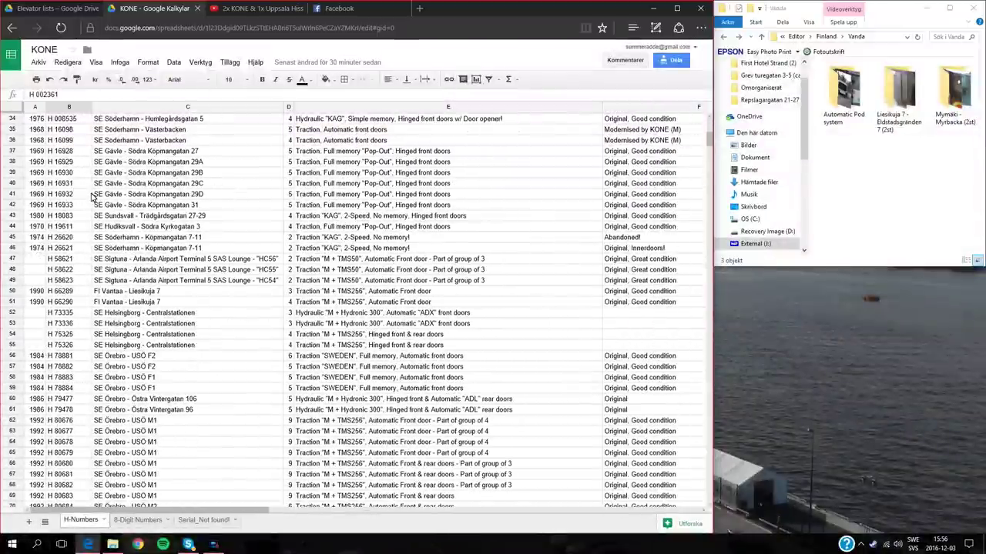
pyautogui.scroll(1, 86, 207)
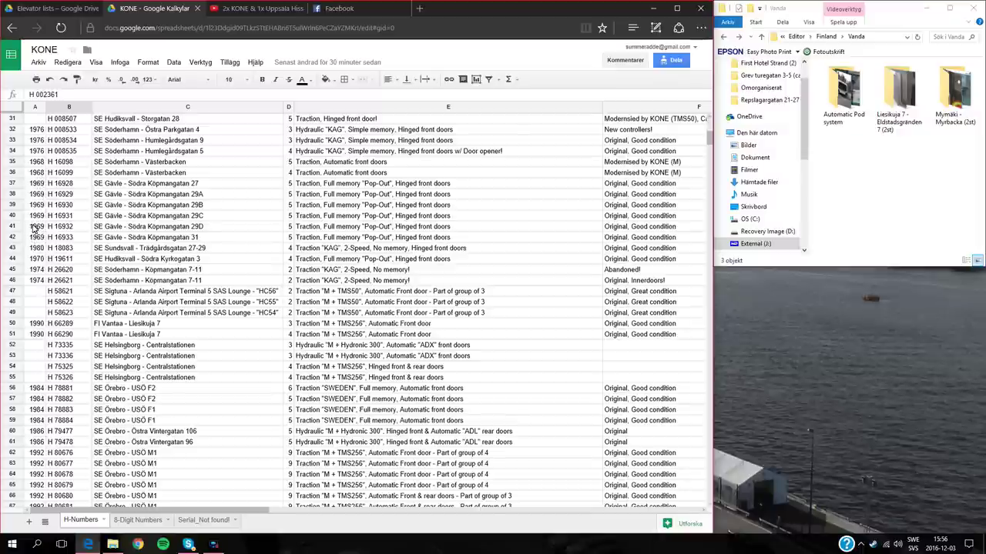
pyautogui.click(35, 250)
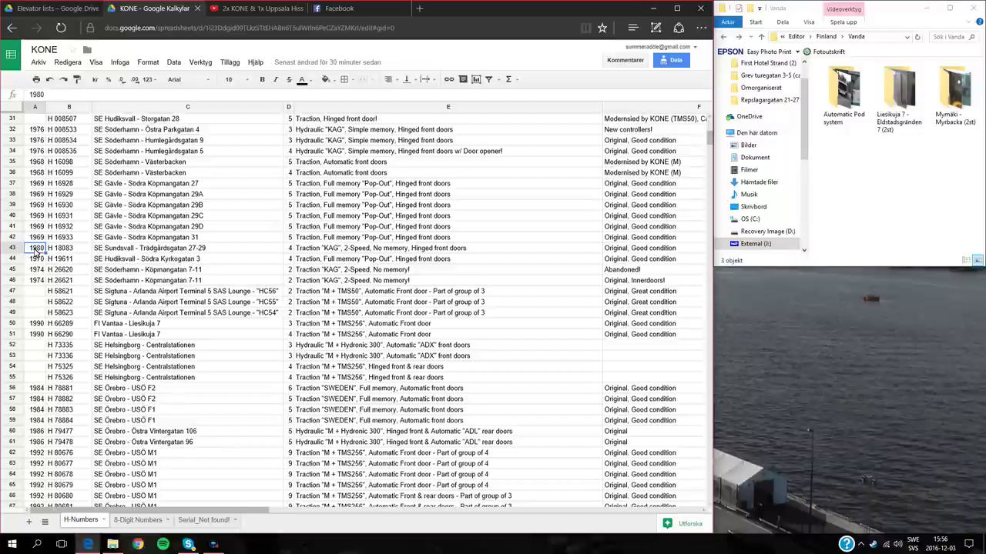
pyautogui.click(37, 260)
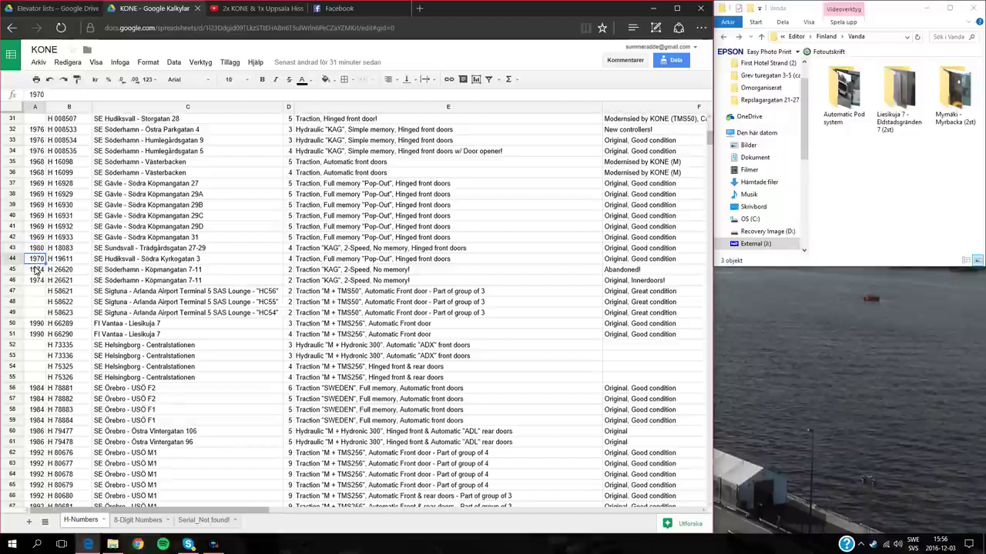
pyautogui.click(35, 282)
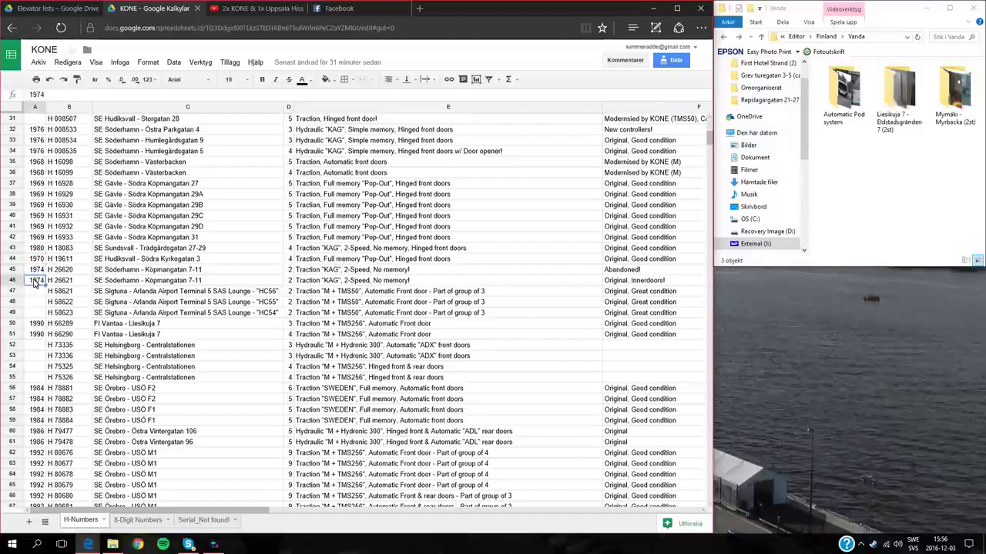
pyautogui.click(36, 334)
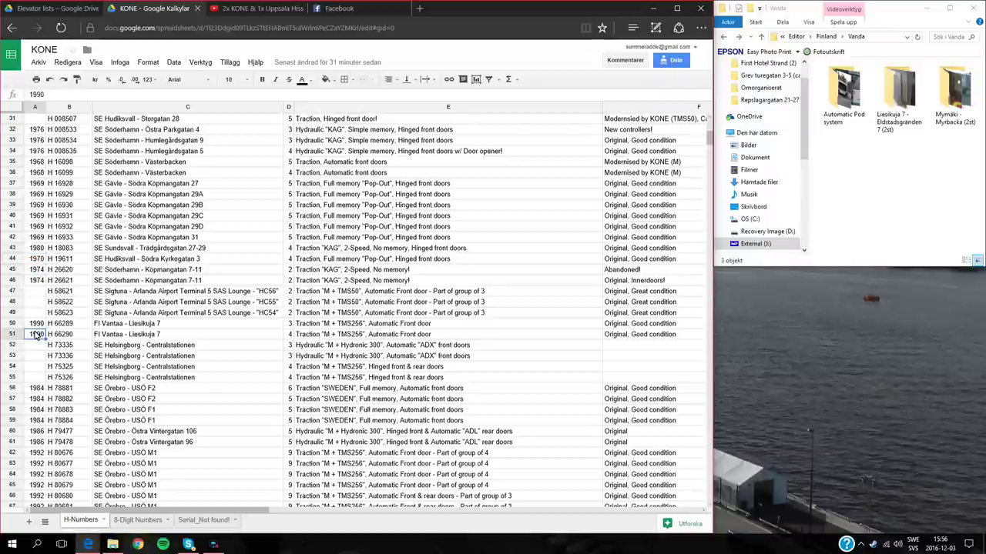
pyautogui.click(36, 389)
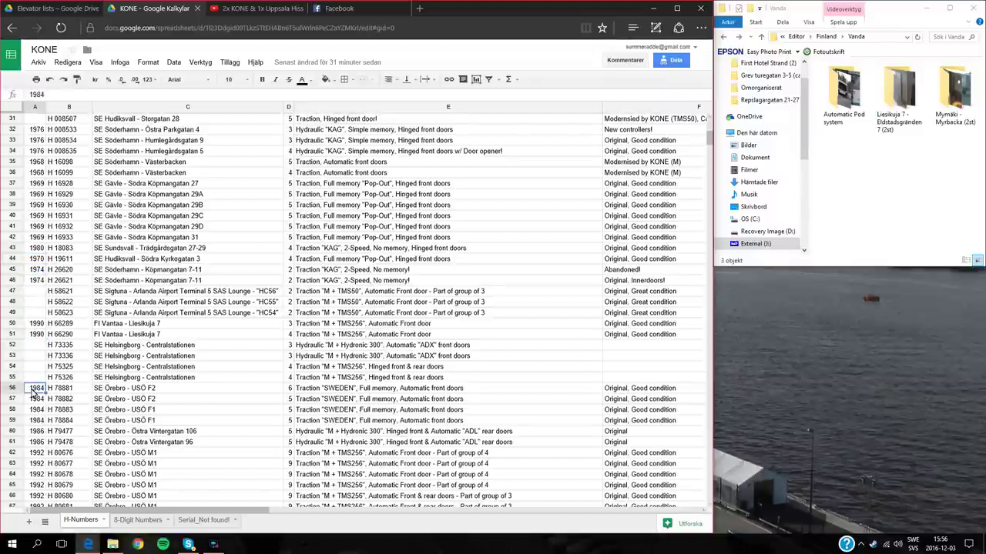
pyautogui.click(143, 335)
pyautogui.click(127, 187)
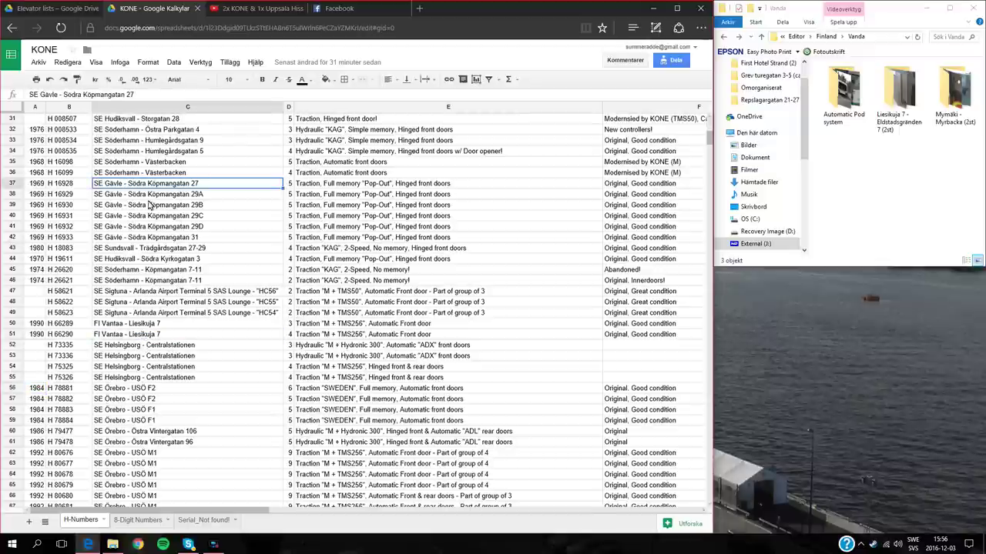
pyautogui.click(157, 312)
pyautogui.click(148, 359)
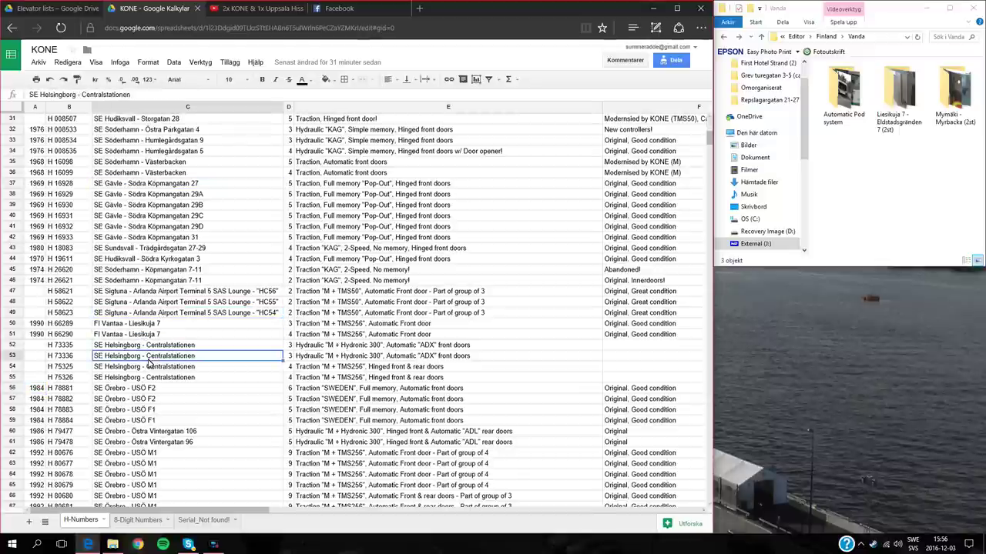
pyautogui.click(141, 423)
pyautogui.scroll(-7, 209, 410)
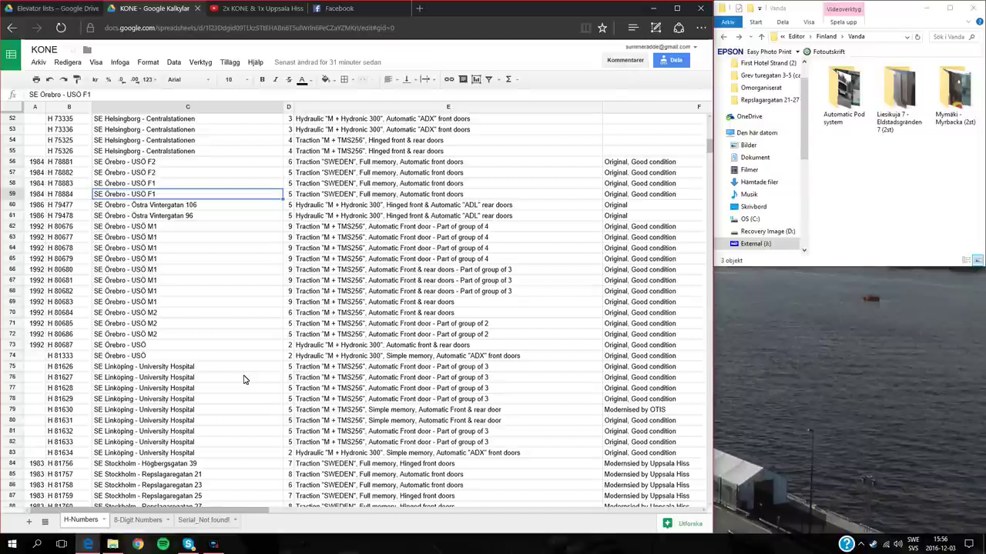
pyautogui.scroll(-5, 254, 385)
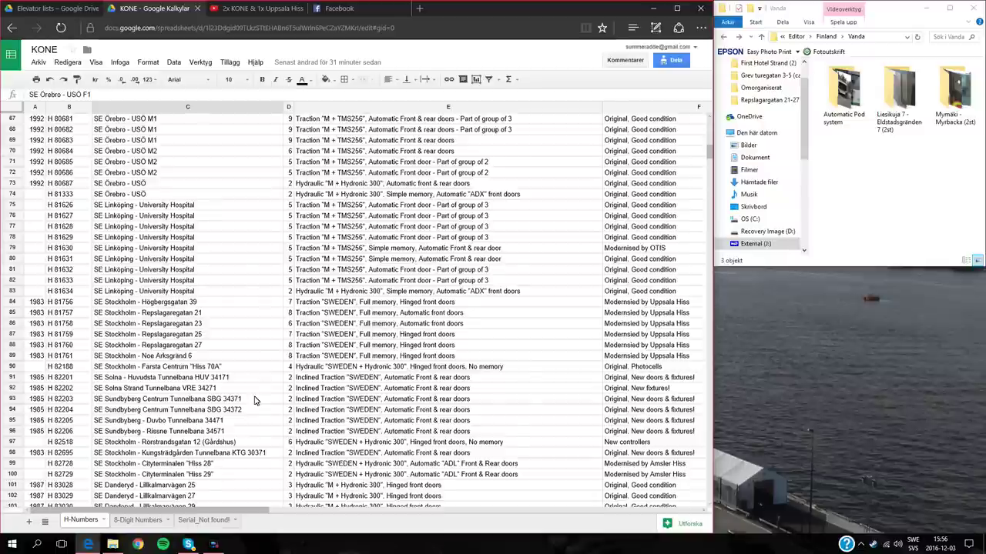
pyautogui.scroll(-12, 255, 400)
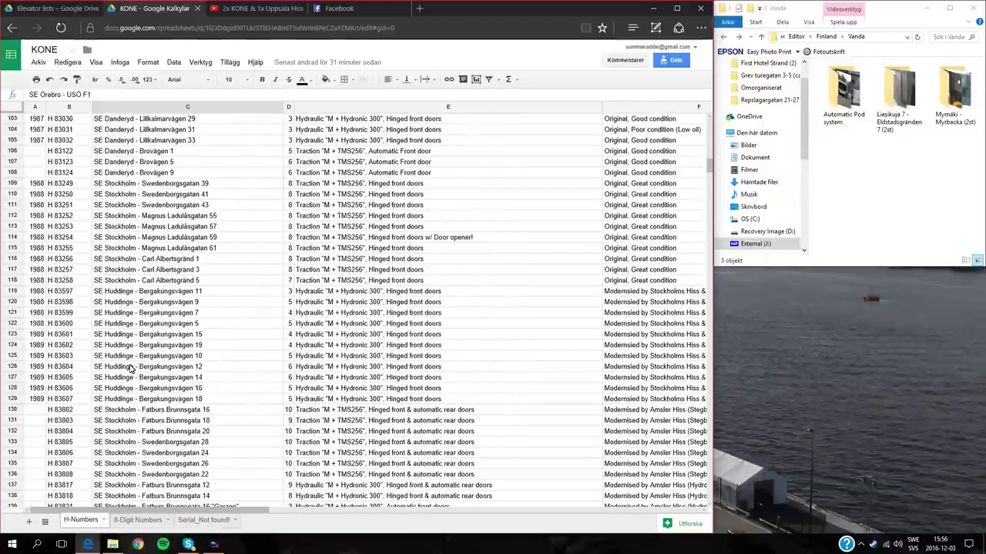
pyautogui.scroll(1, 130, 367)
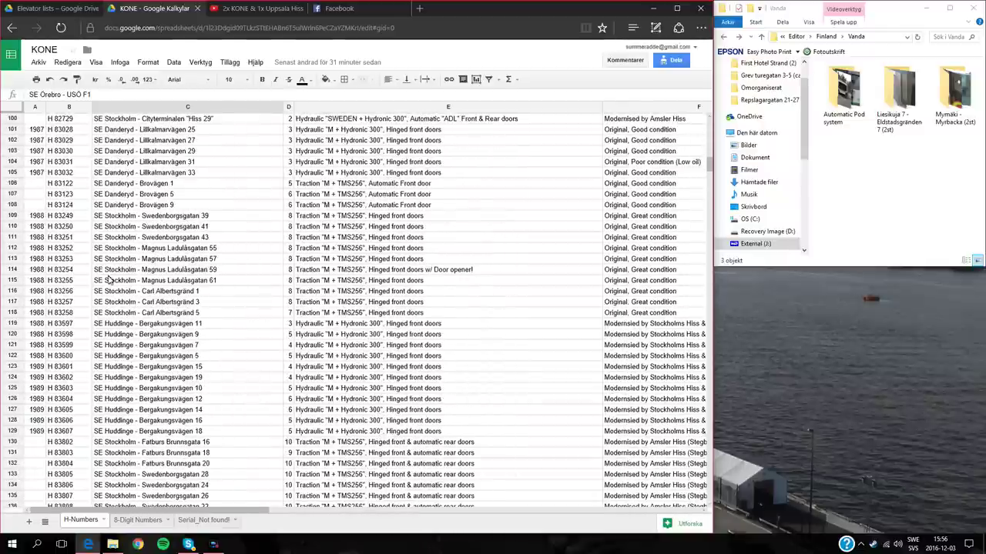
pyautogui.scroll(1, 108, 281)
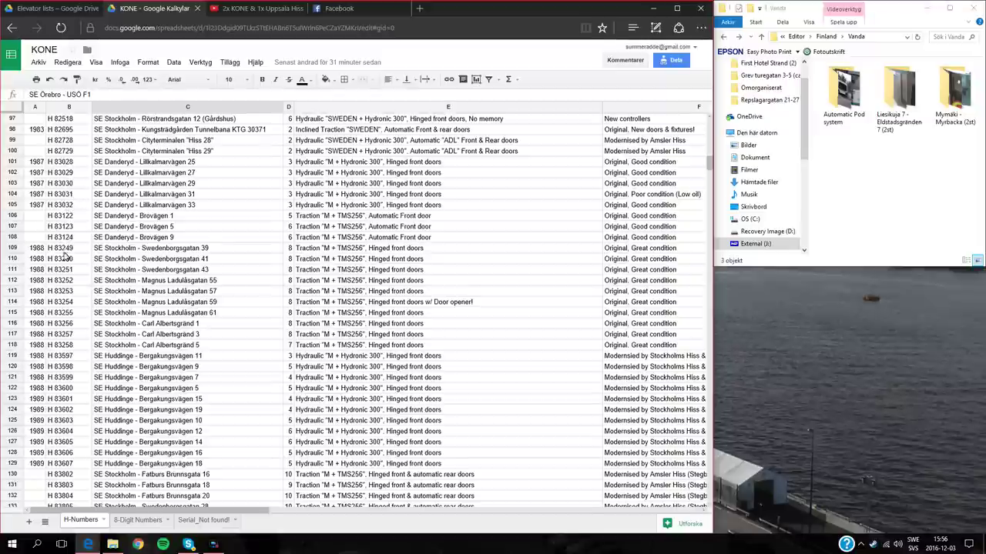
pyautogui.click(67, 205)
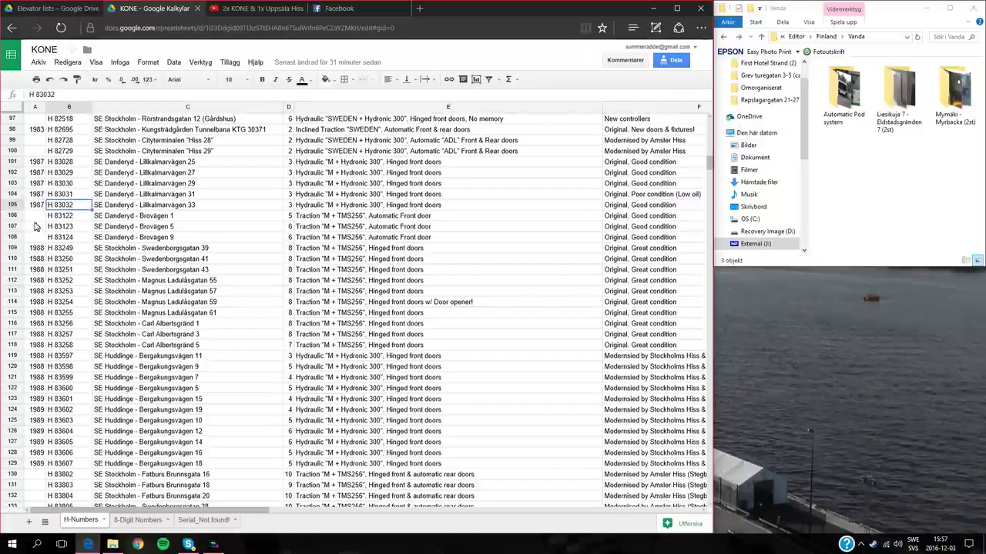
pyautogui.click(54, 253)
pyautogui.moveTo(63, 216); pyautogui.dragTo(66, 238)
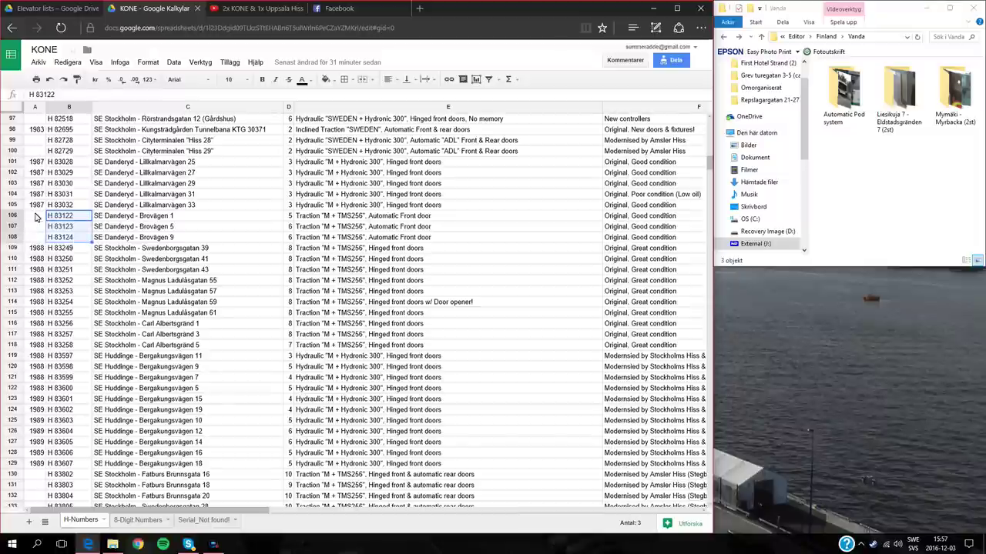
pyautogui.click(38, 229)
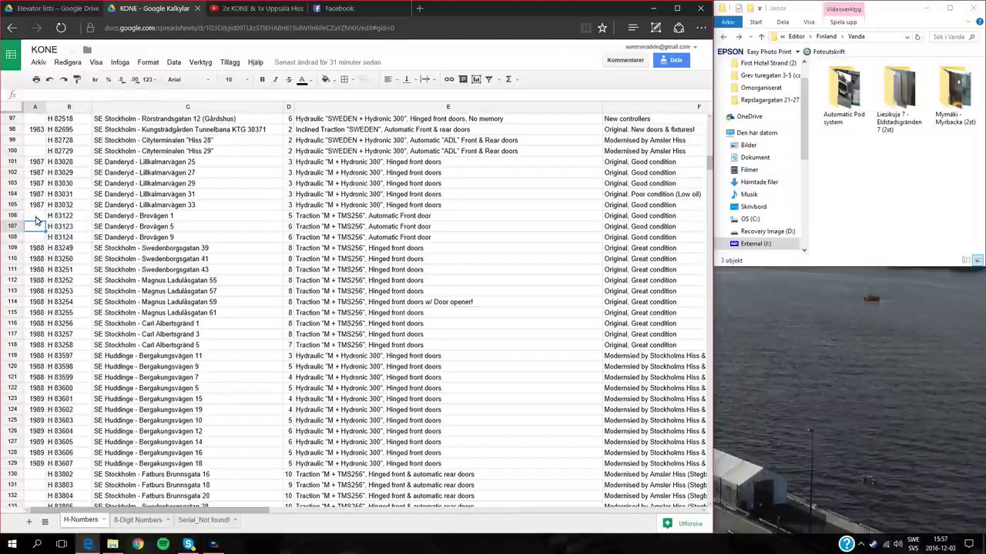
pyautogui.click(36, 217)
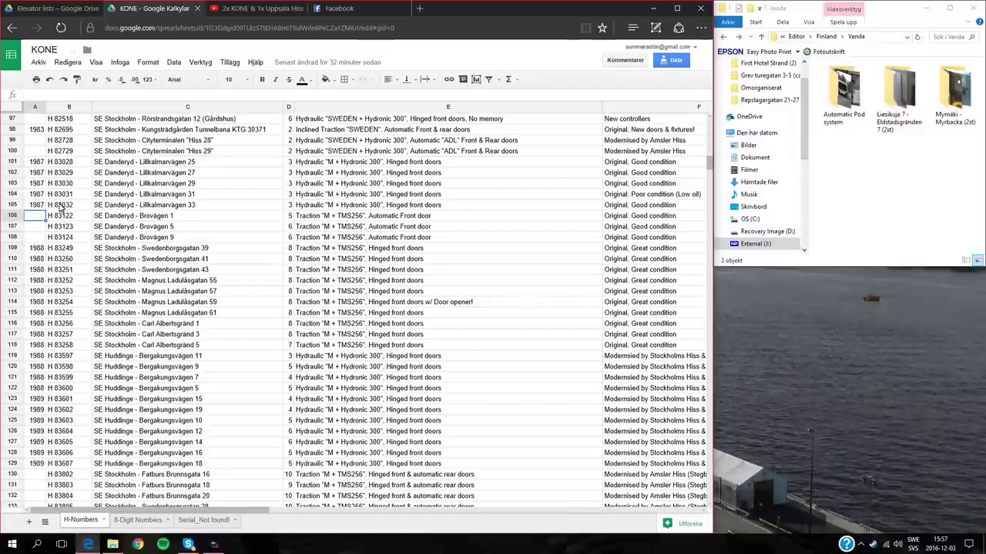
pyautogui.click(113, 196)
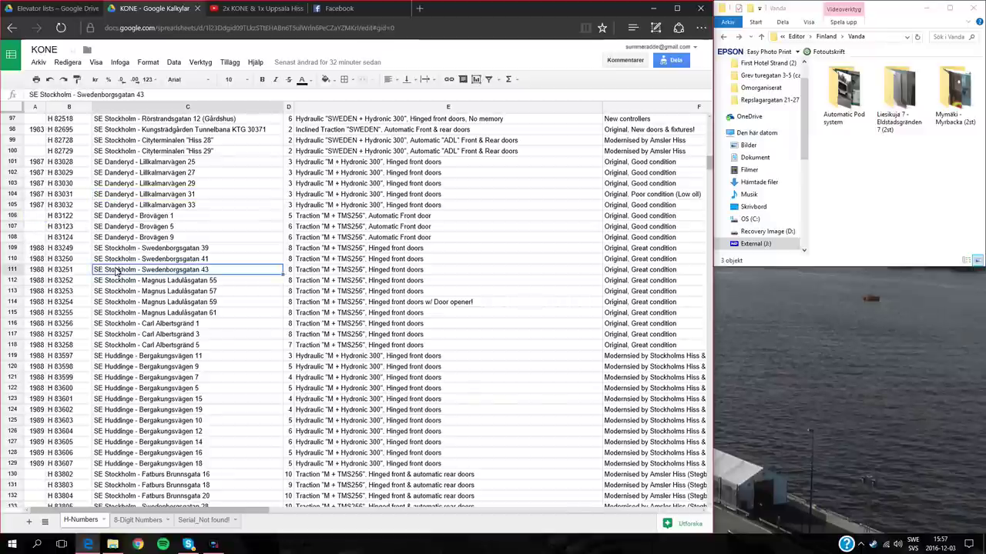
pyautogui.click(124, 270)
pyautogui.click(40, 280)
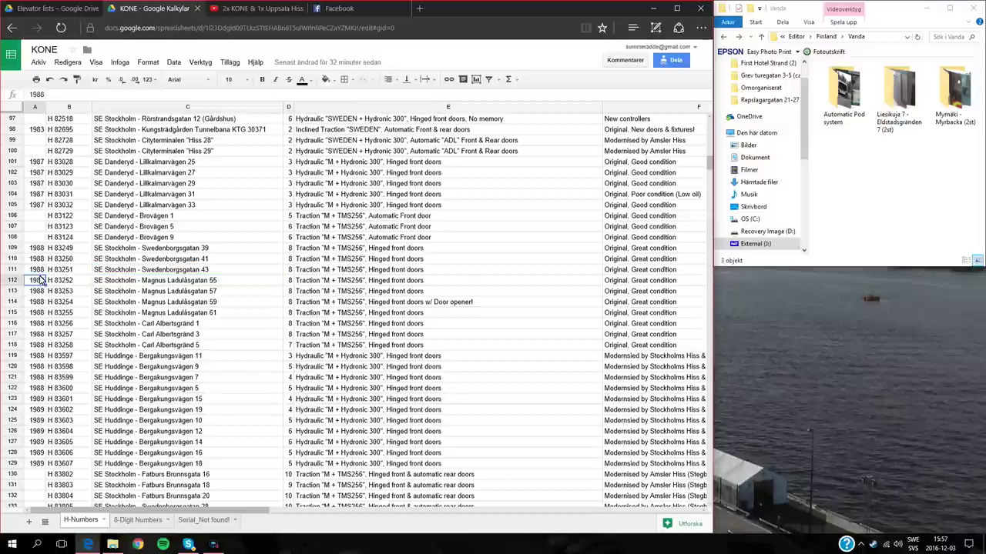
pyautogui.click(37, 194)
pyautogui.scroll(-10, 100, 312)
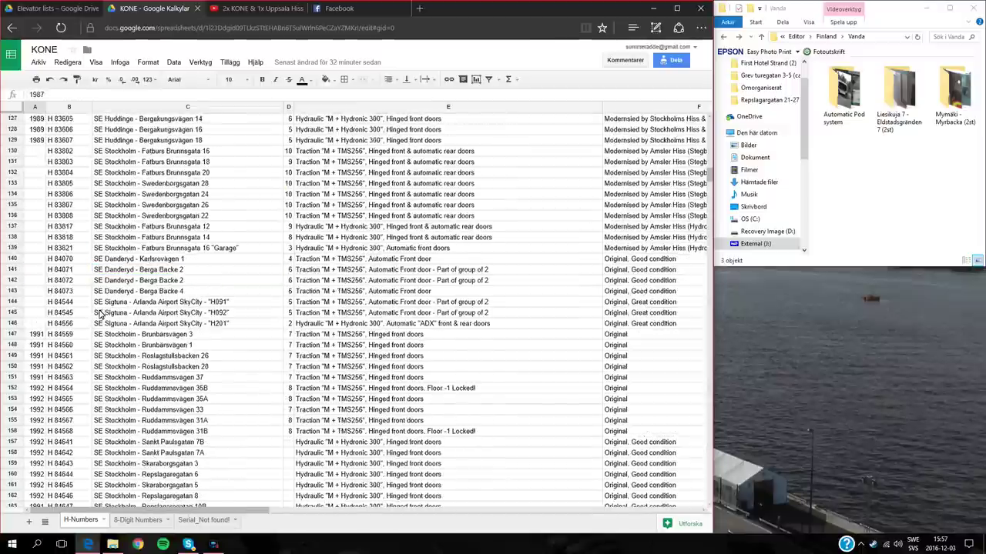
pyautogui.scroll(-6, 103, 314)
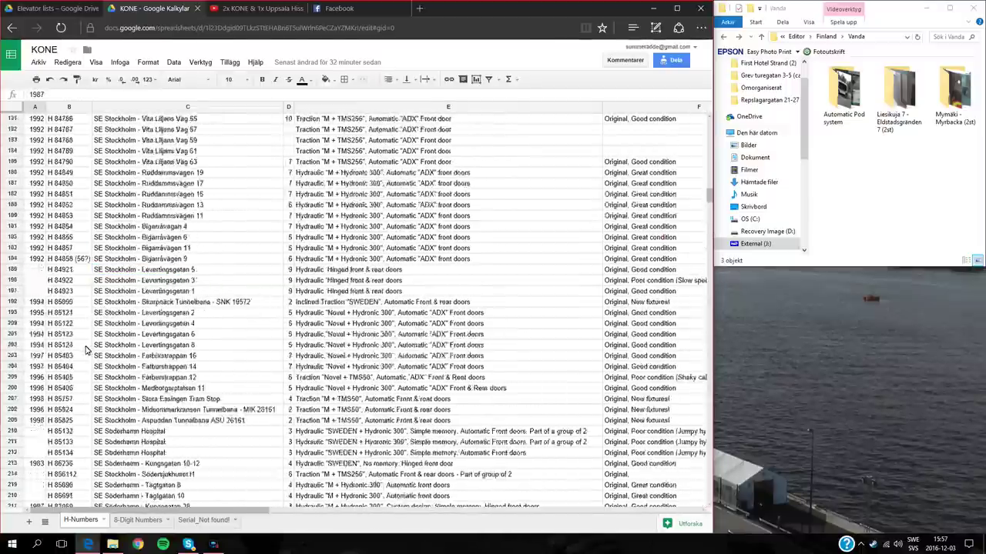
pyautogui.scroll(1, 80, 350)
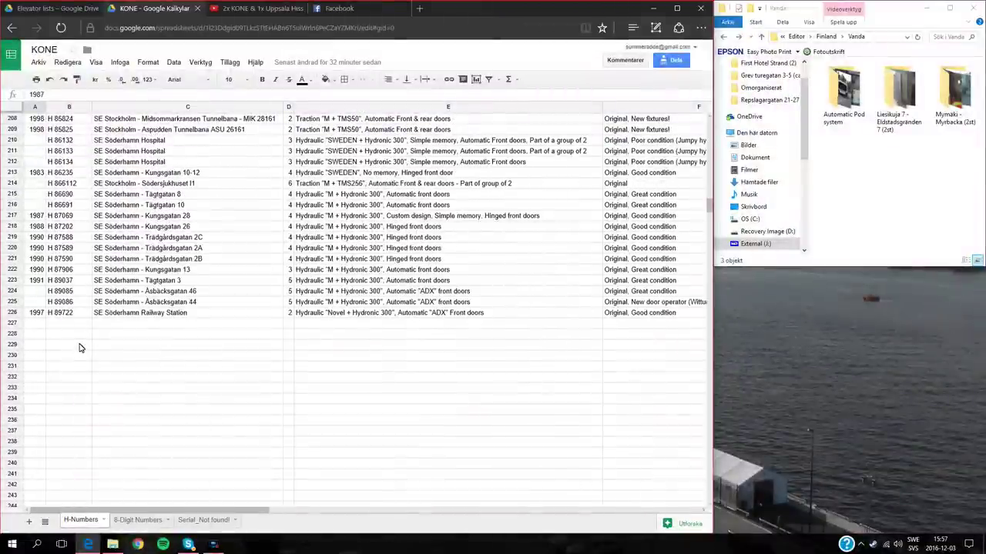
# Step: Select empty cell B227 and bring up the '2x KONE & 1x Uppsala Hiss' YouTube video
pyautogui.click(73, 325)
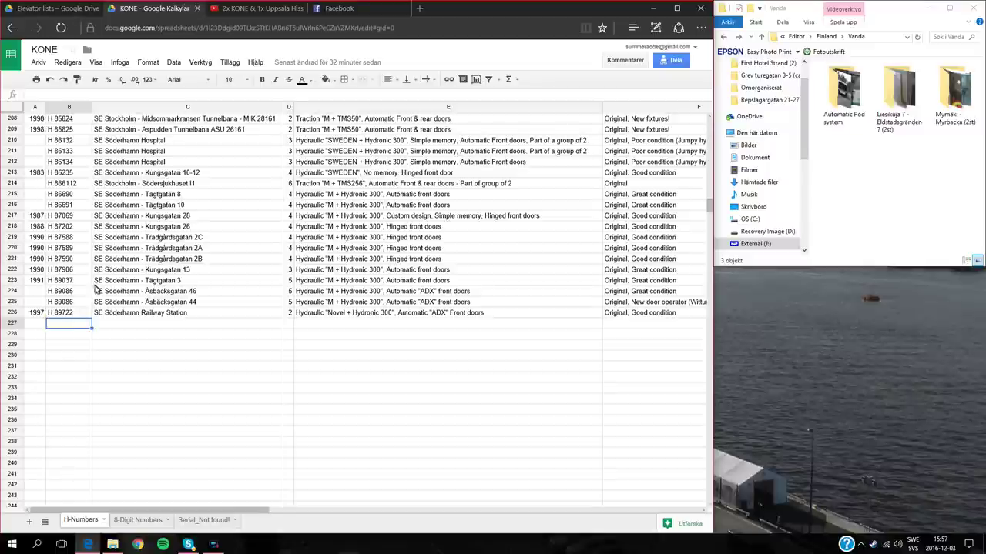
pyautogui.click(241, 10)
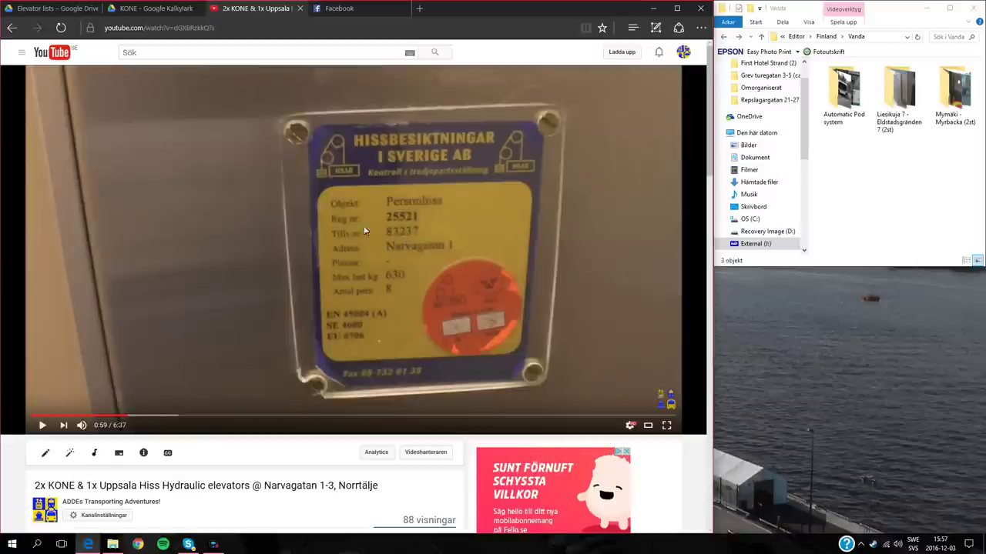
# Step: Enter serial H 83237 in B227, checking the video for the number
pyautogui.moveTo(150, 14)
pyautogui.click(148, 11)
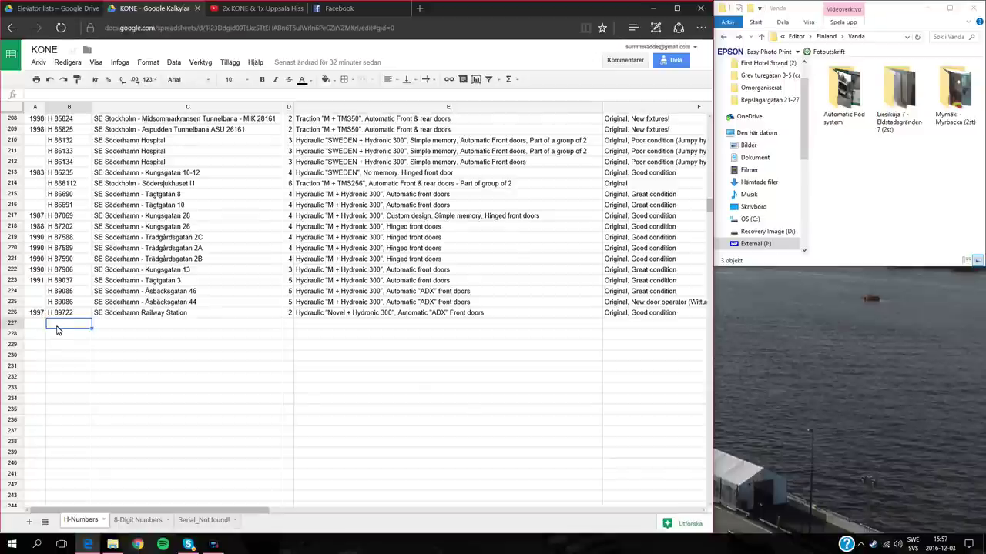
pyautogui.write('H 8')
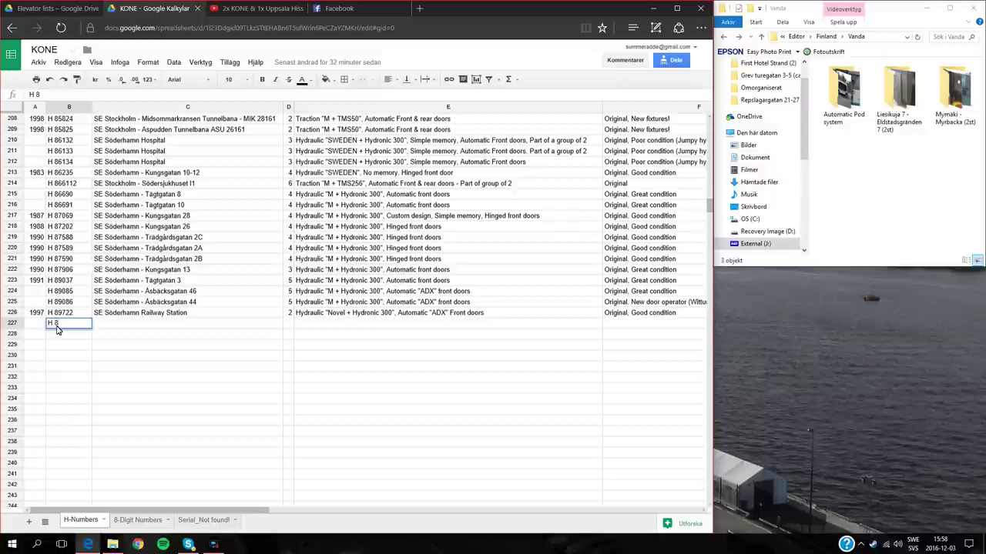
pyautogui.write('3')
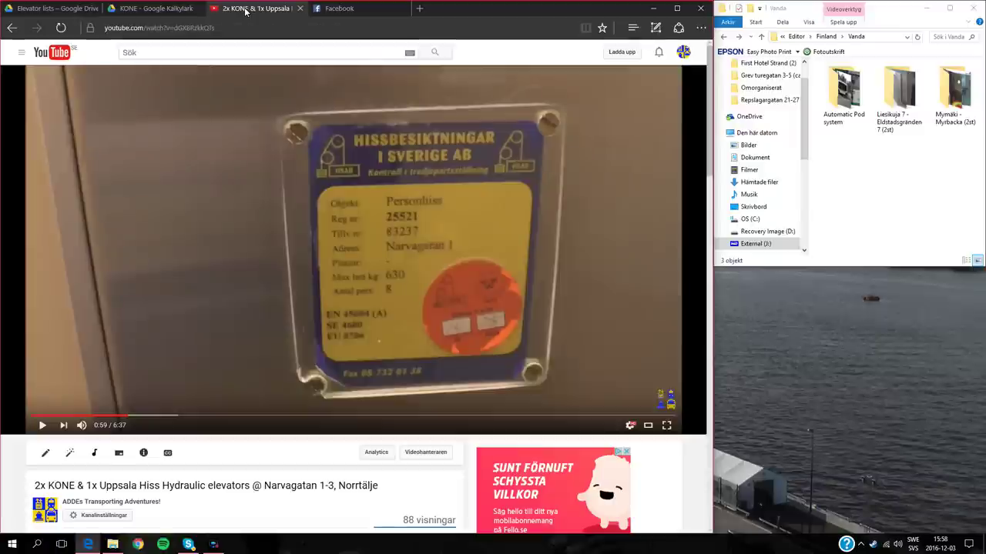
pyautogui.click(242, 11)
pyautogui.click(154, 8)
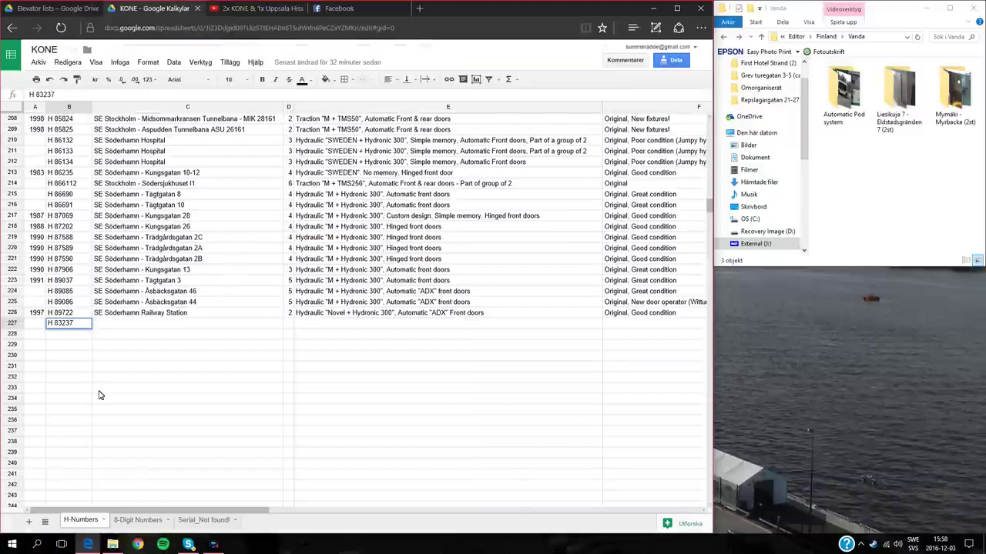
pyautogui.write('237')
pyautogui.press('Tab')
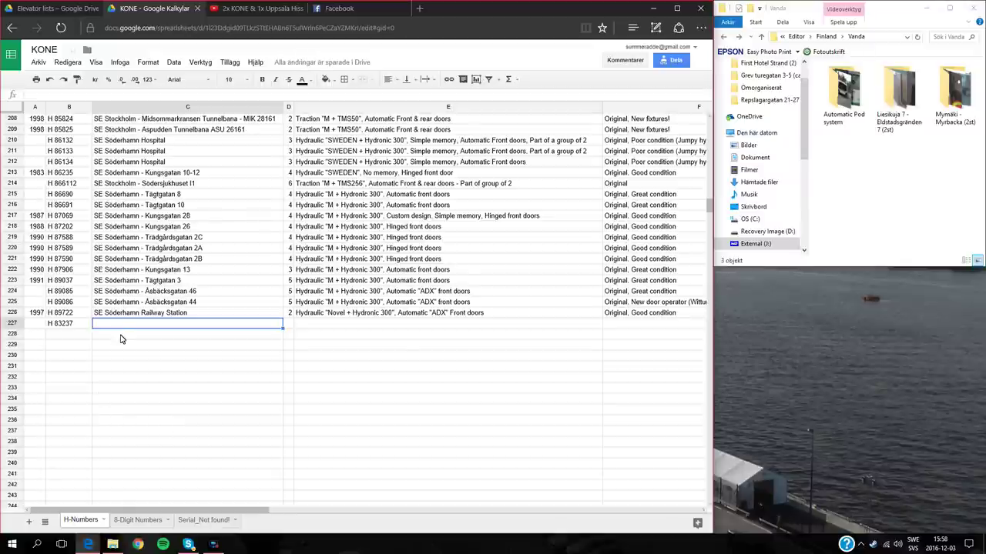
# Step: Enter 'SE Norrtälje - Narvagatan 1' in C227 after reading the plate, then return to the video
pyautogui.click(262, 9)
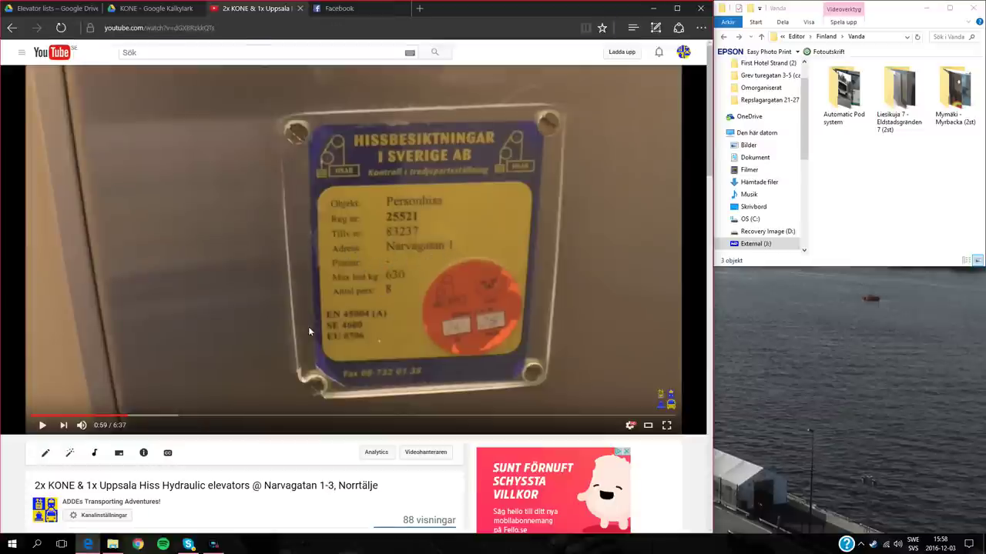
pyautogui.scroll(-1, 308, 331)
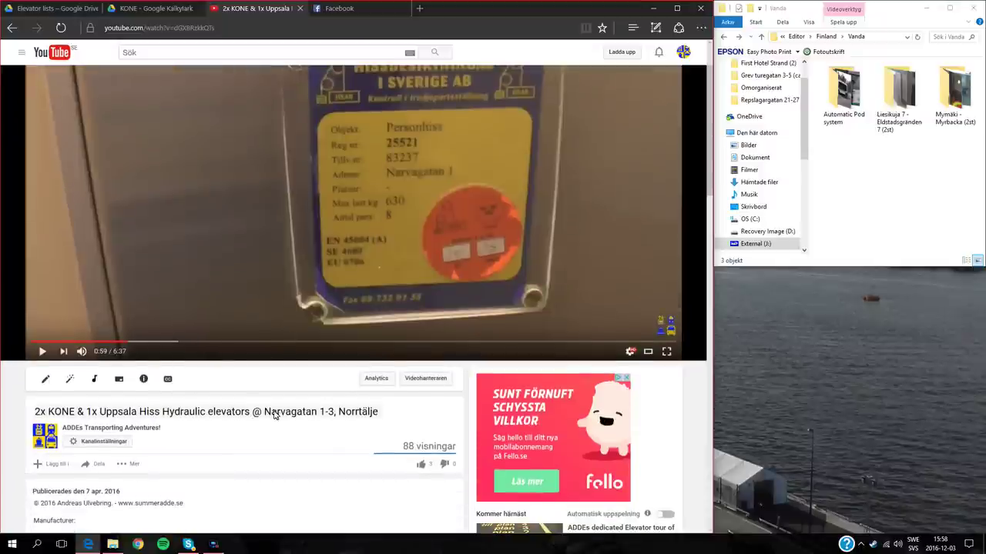
pyautogui.scroll(1, 274, 415)
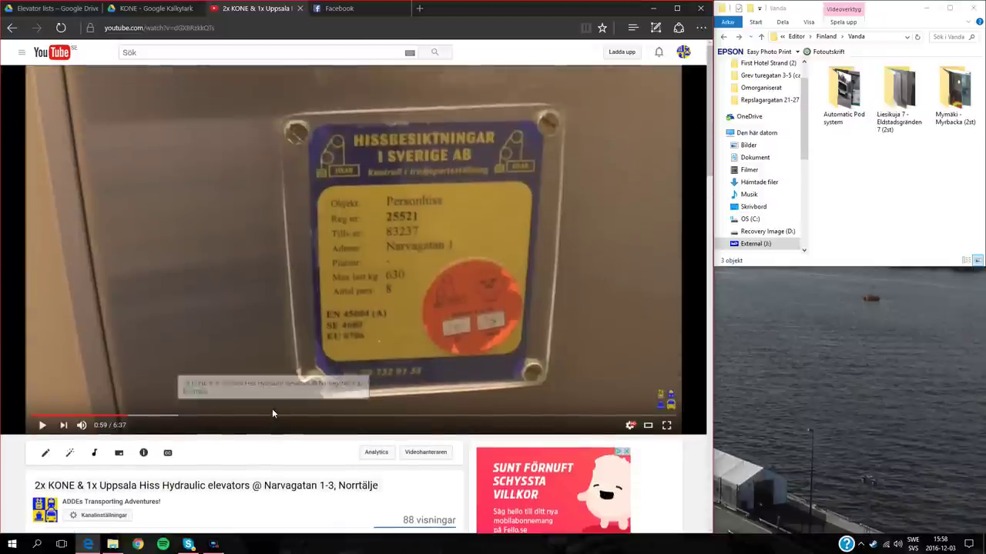
pyautogui.click(157, 10)
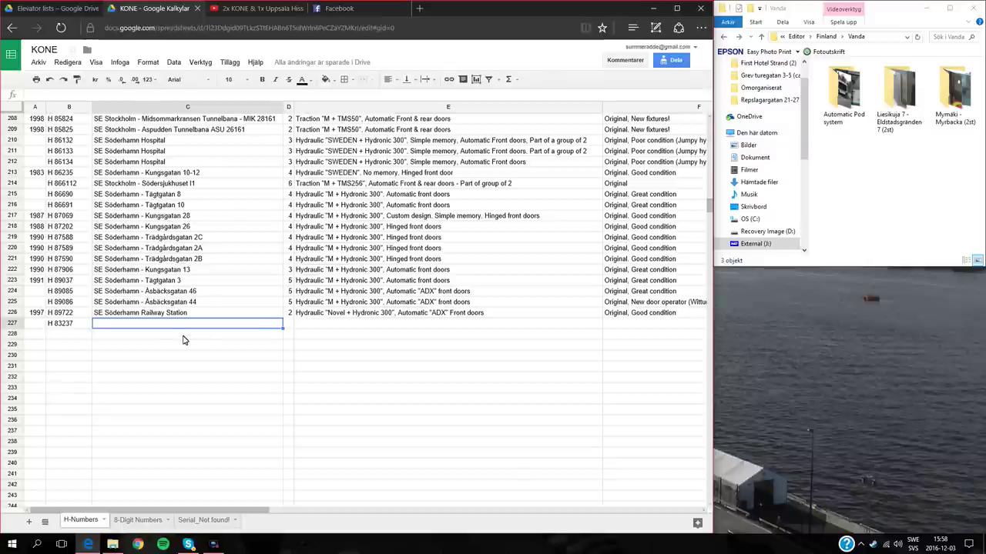
pyautogui.write('SE N')
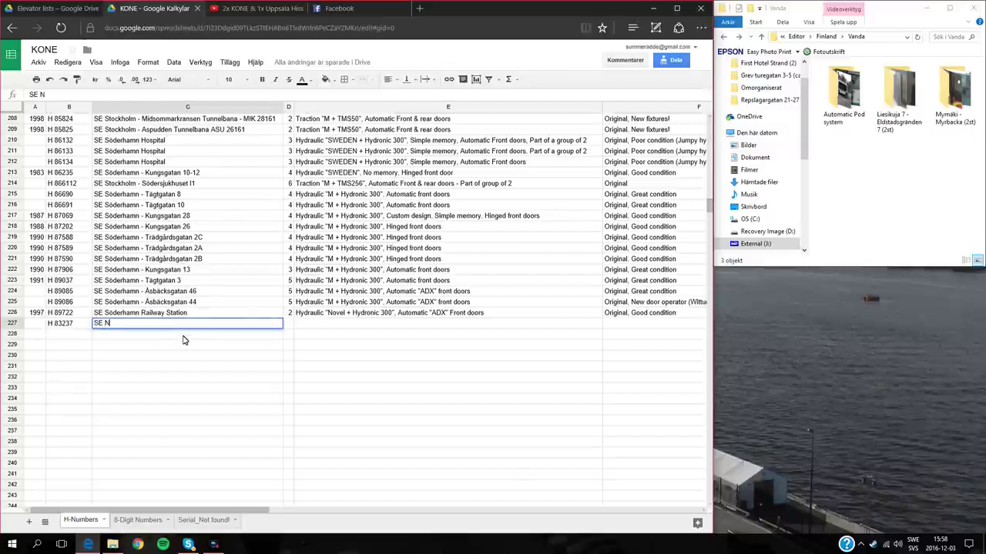
pyautogui.write('orrtälje - Narvagatan 1')
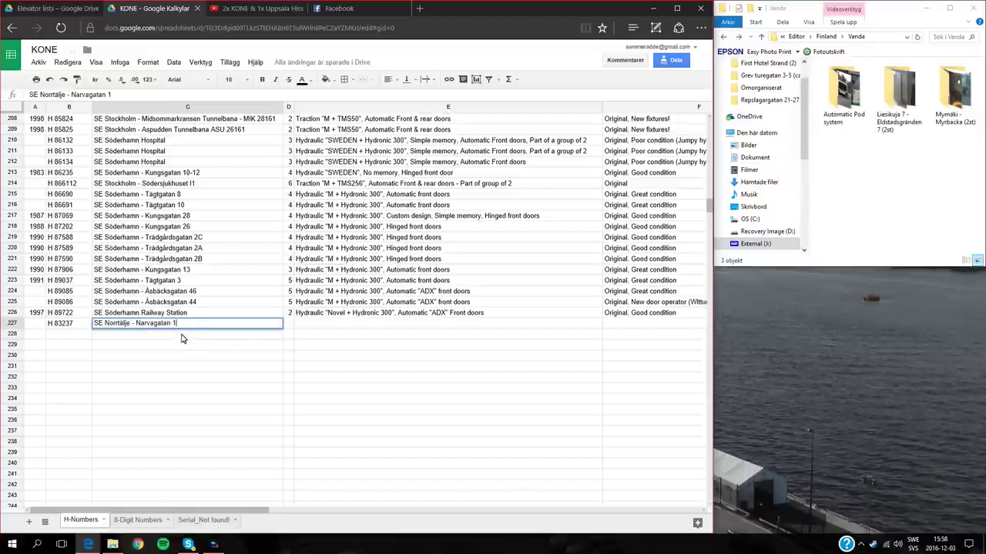
pyautogui.click(289, 324)
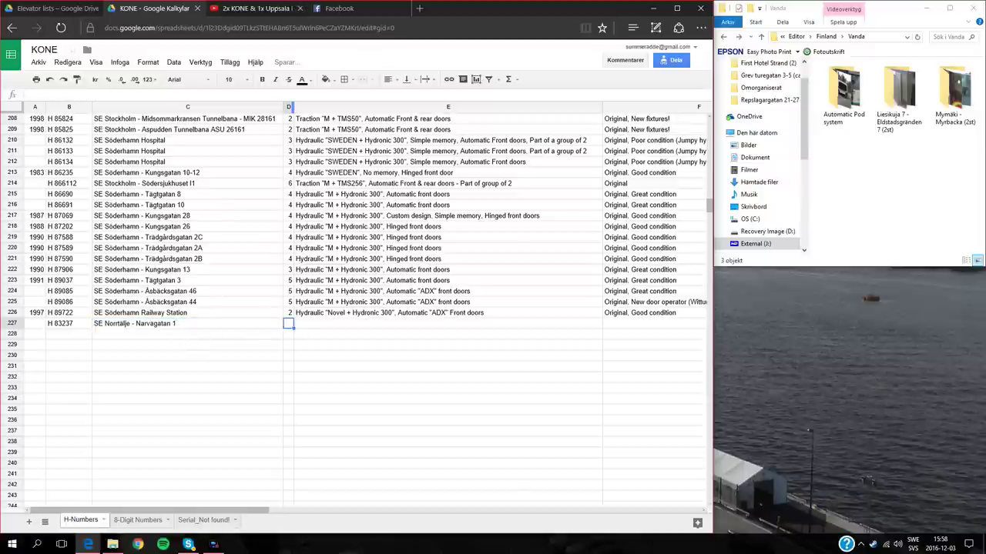
pyautogui.click(243, 8)
pyautogui.scroll(2, 245, 361)
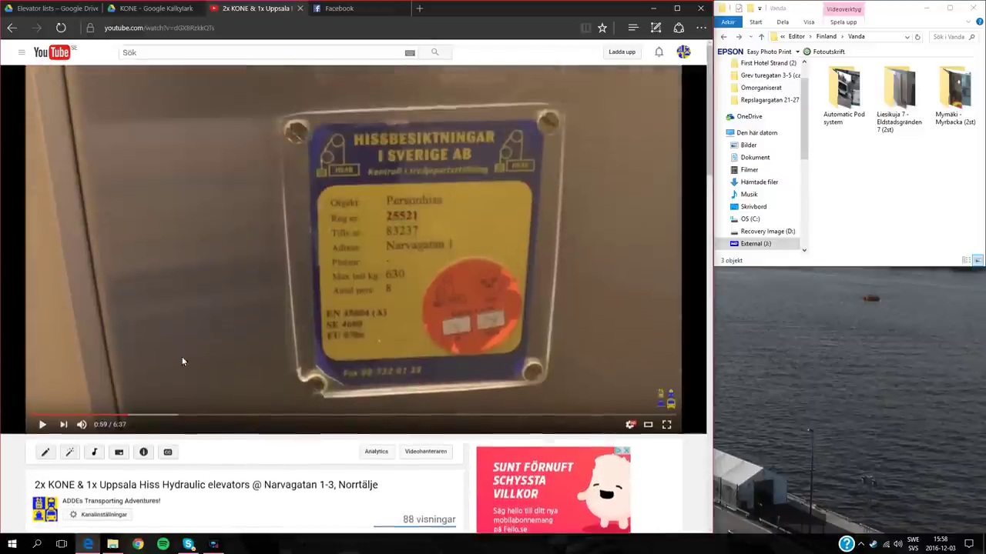
# Step: Replay the video from 0:33 to check the floor buttons, then type 4 for row 227
pyautogui.click(86, 417)
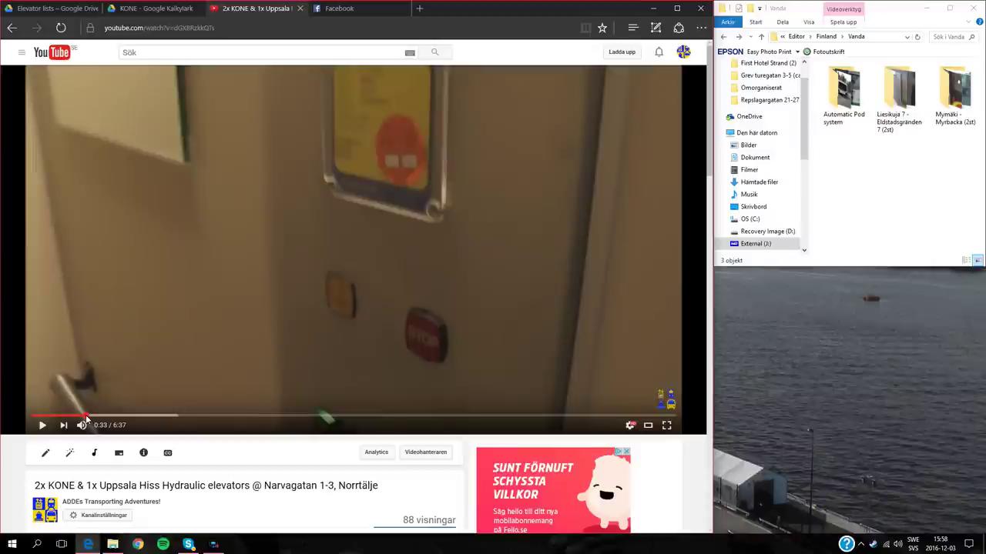
pyautogui.click(42, 426)
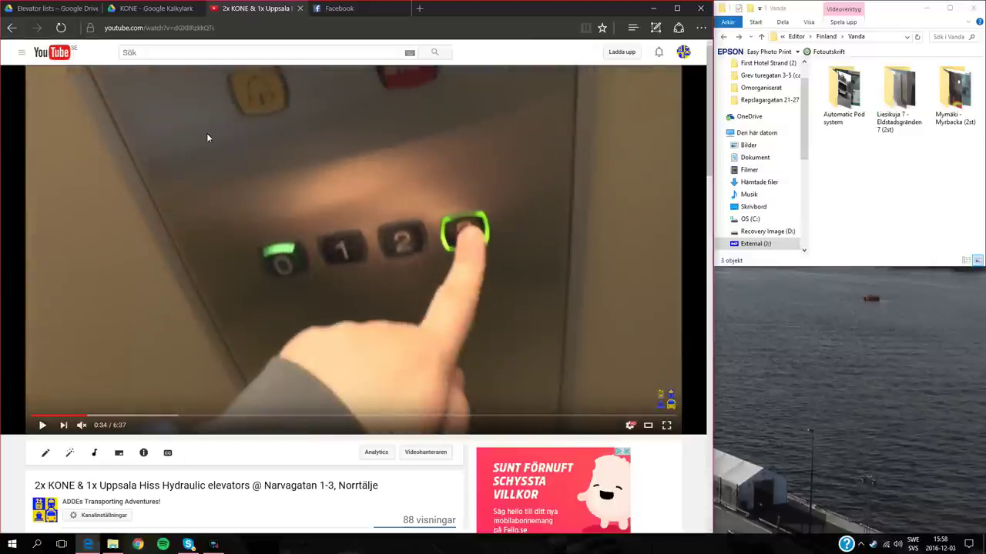
pyautogui.click(154, 8)
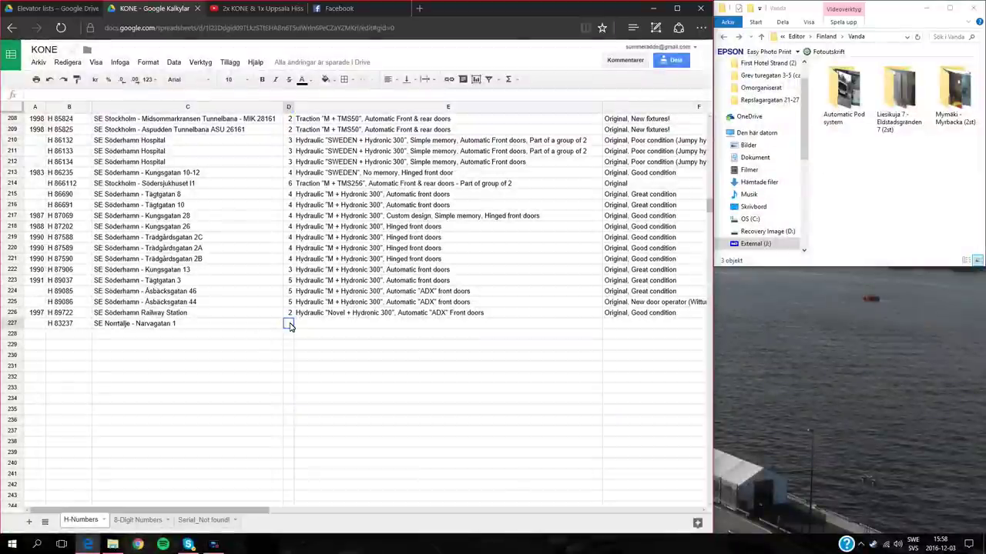
pyautogui.write('4')
# Step: Commit 4 in D227 and copy the hydraulic hinged-doors description from E221 into E227
pyautogui.click(329, 324)
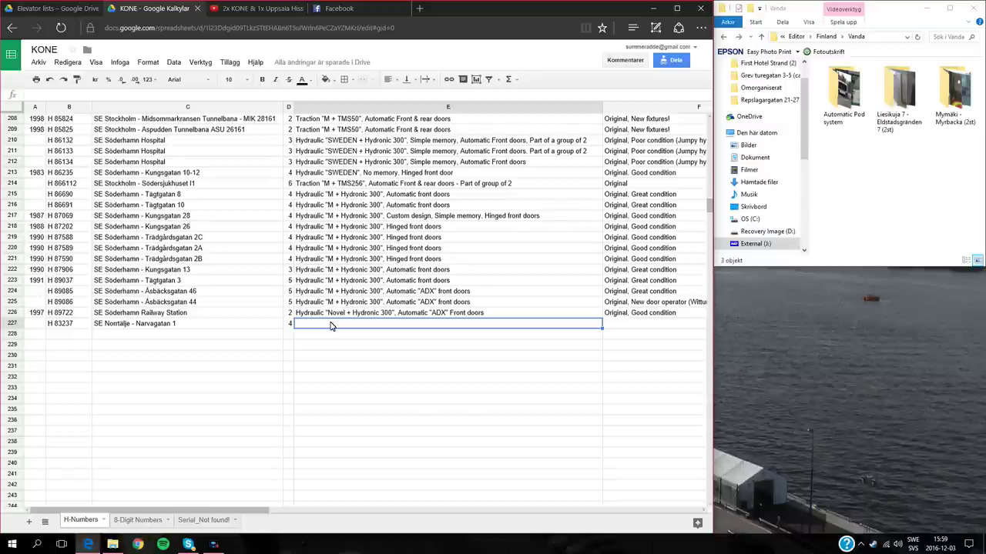
pyautogui.click(415, 263)
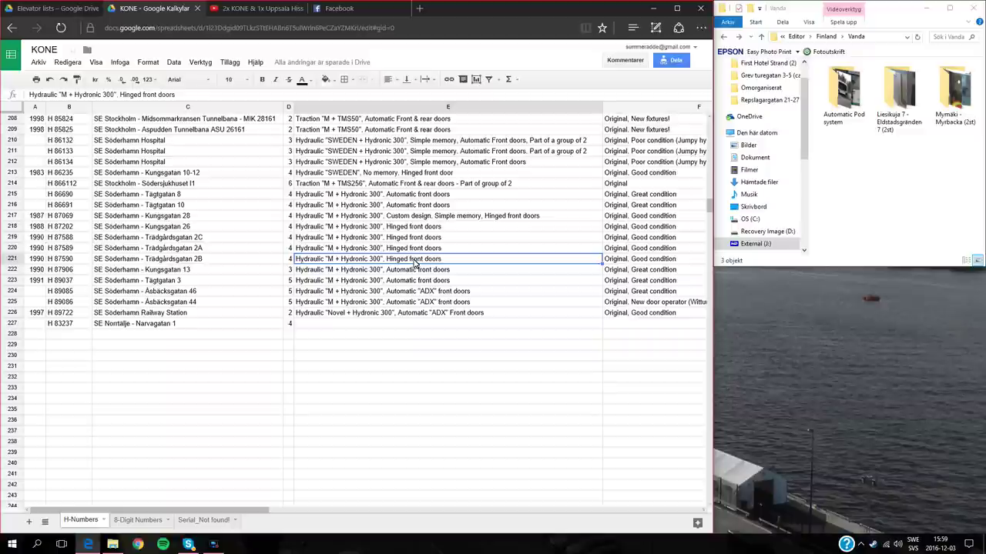
pyautogui.hotkey('ctrl', 'c')
pyautogui.click(349, 327)
pyautogui.hotkey('ctrl', 'v')
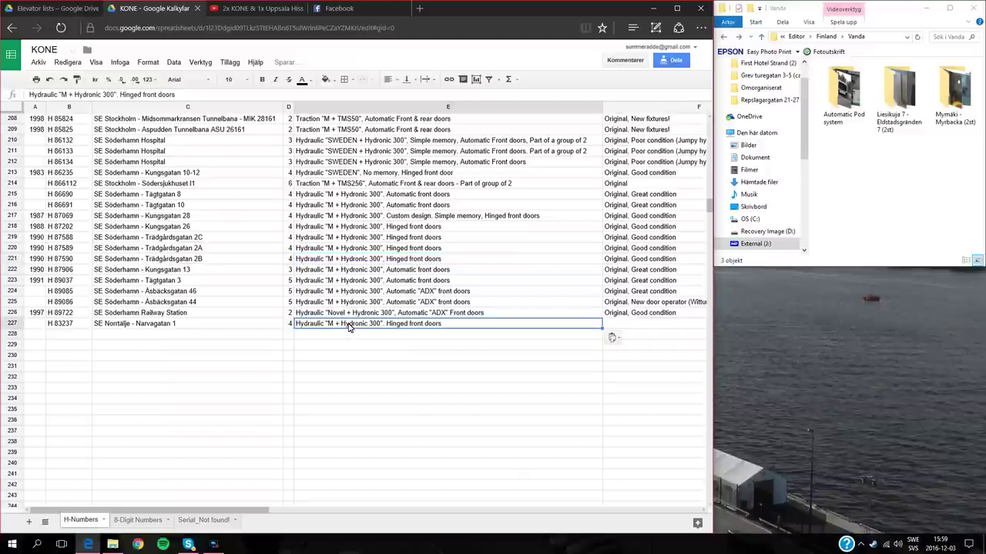
# Step: Copy 'Original, Great condition' from F215 into F227, then go back to the video
pyautogui.click(642, 330)
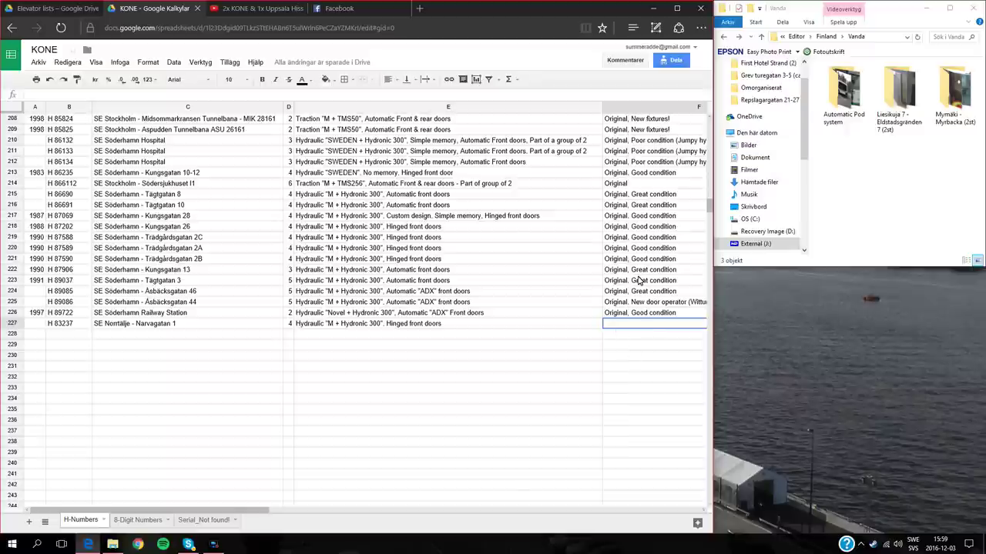
pyautogui.click(620, 185)
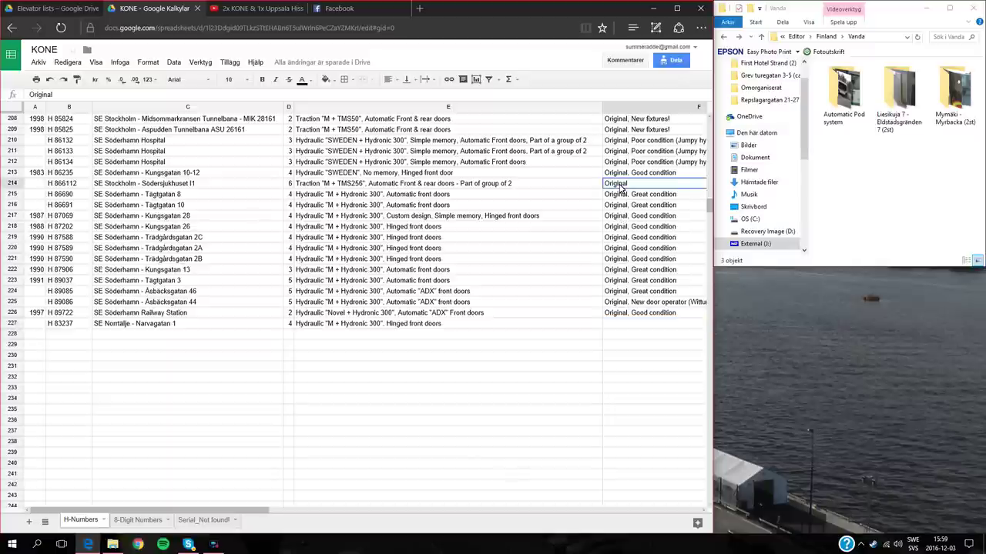
pyautogui.click(628, 177)
pyautogui.click(636, 197)
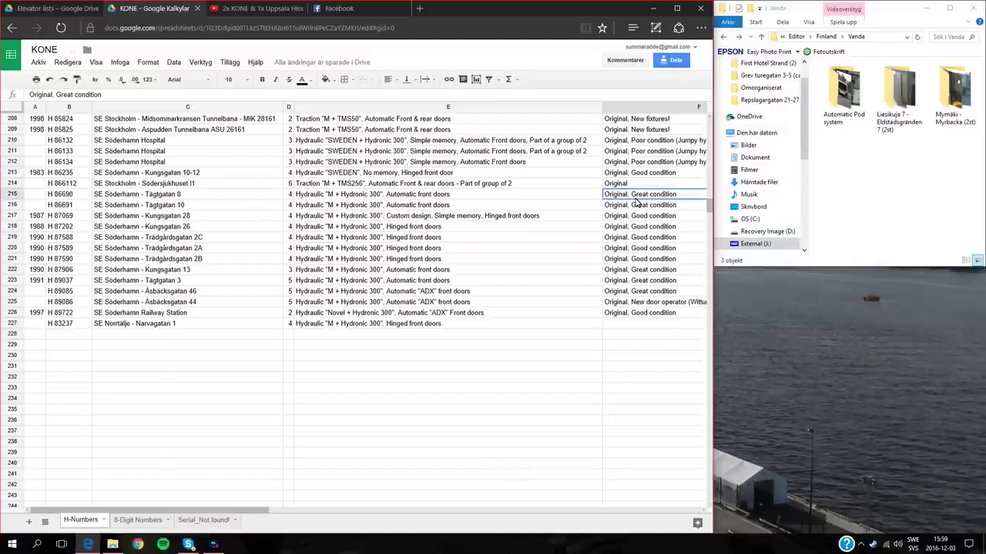
pyautogui.click(628, 326)
pyautogui.hotkey('ctrl', 'v')
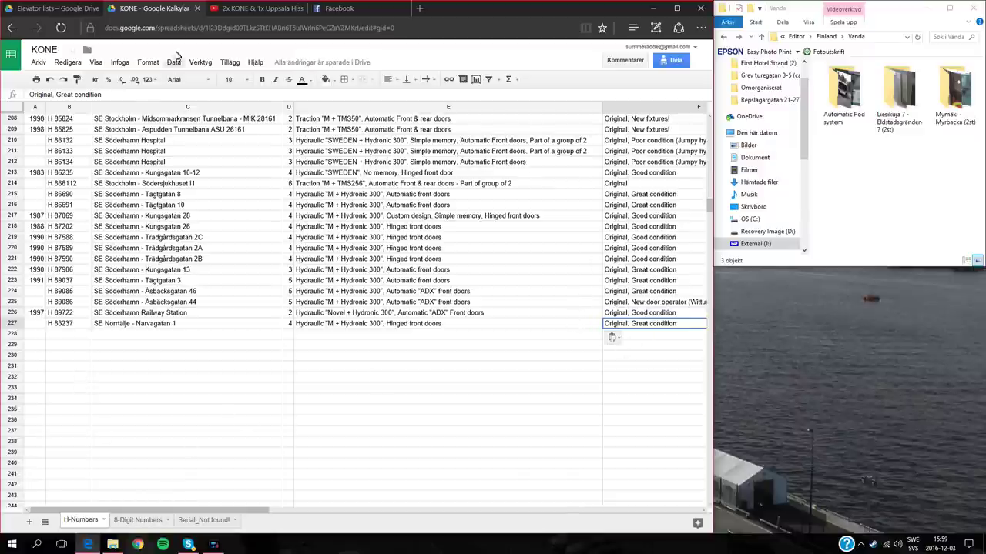
pyautogui.click(262, 8)
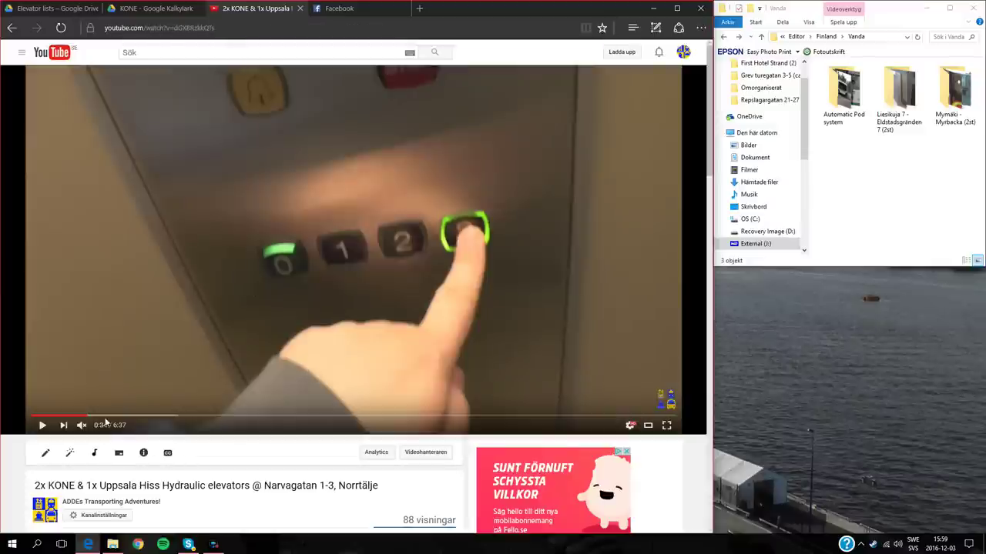
# Step: Play the video with sound from 1:24, pausing on the Bangårdsgatan 4 inspection plate at 2:27
pyautogui.click(167, 422)
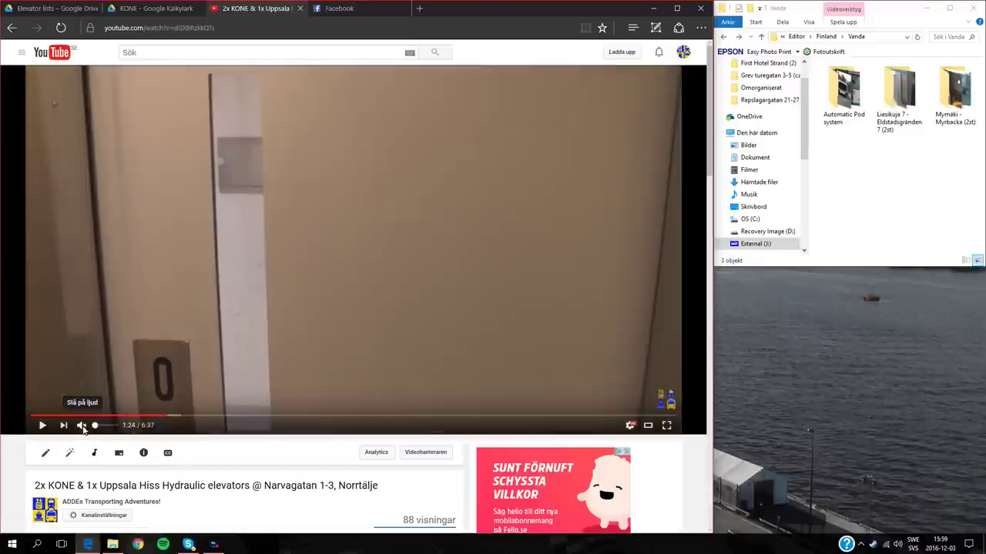
pyautogui.click(82, 426)
pyautogui.click(42, 426)
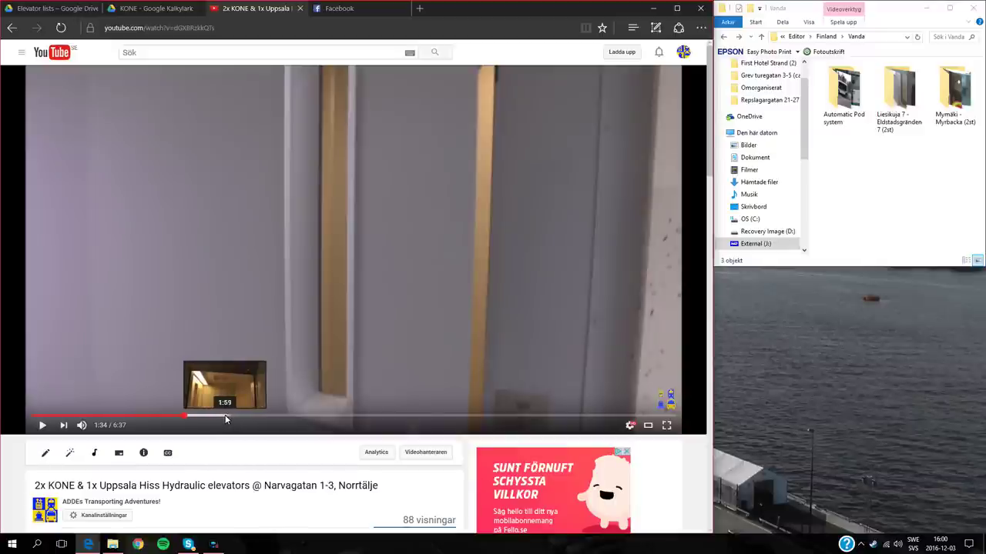
pyautogui.click(219, 415)
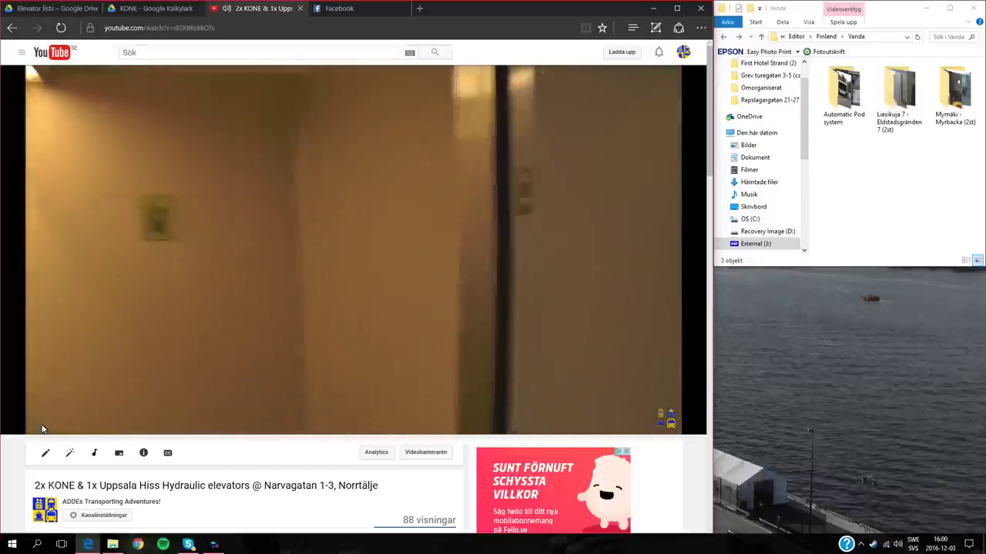
pyautogui.click(43, 426)
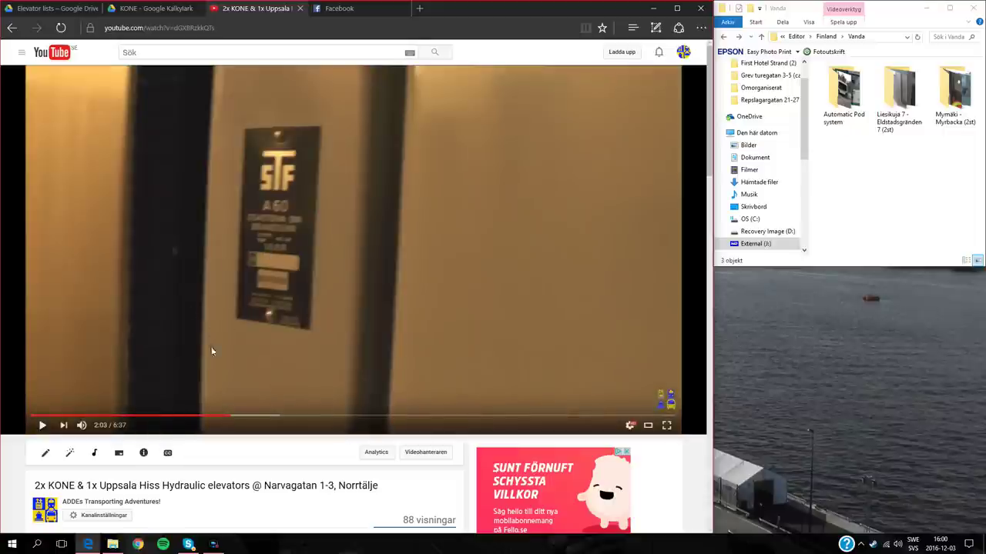
pyautogui.click(42, 425)
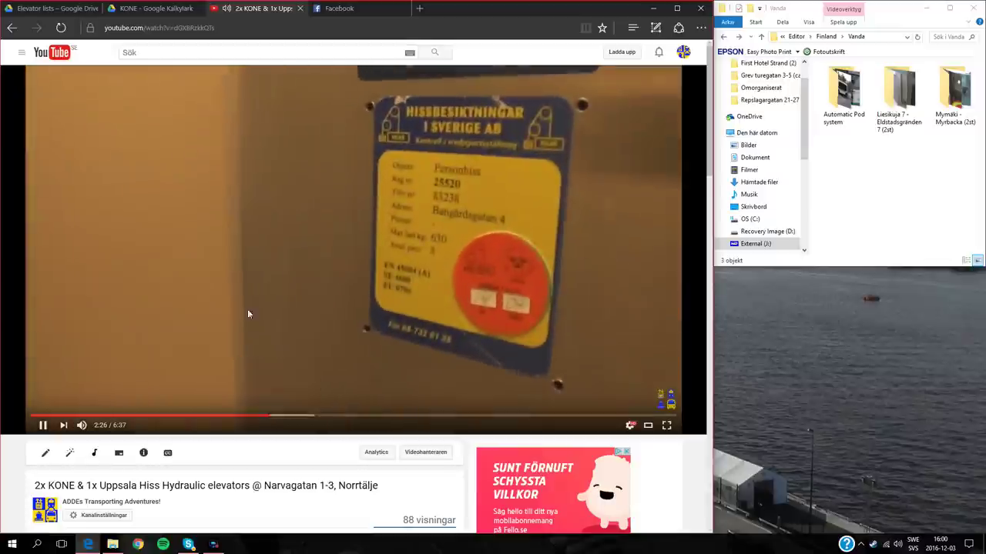
pyautogui.click(240, 300)
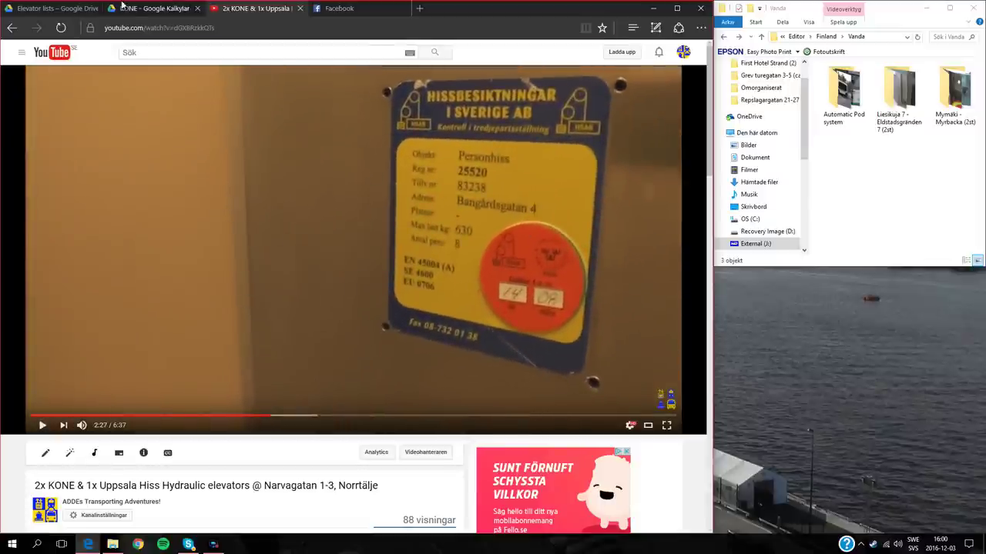
# Step: Enter the year 1988 in A227 and A228
pyautogui.click(150, 9)
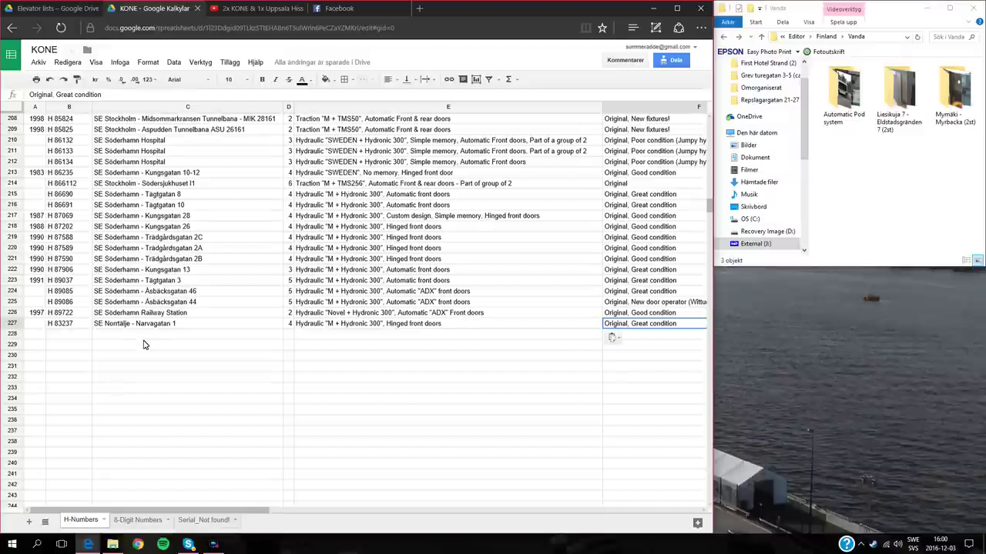
pyautogui.click(35, 326)
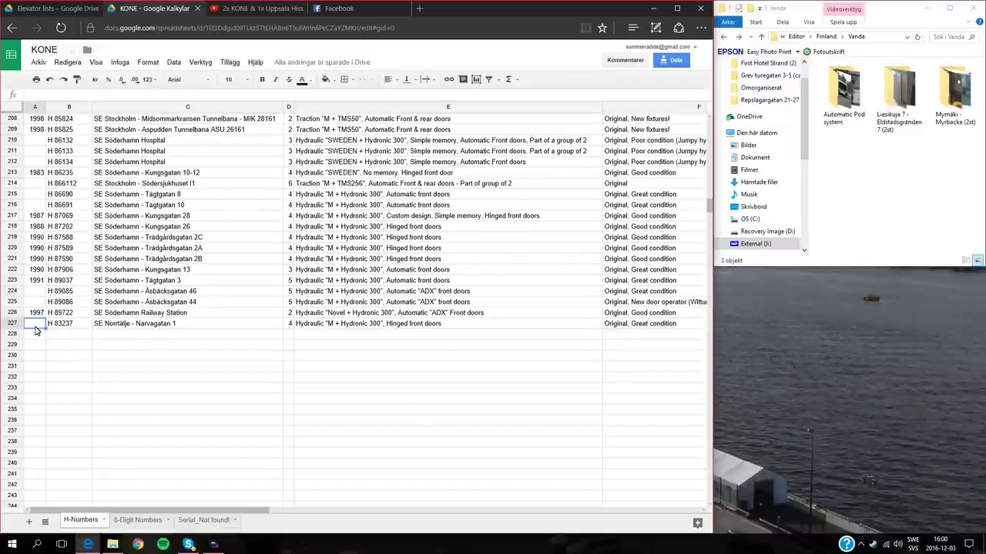
pyautogui.write('1988')
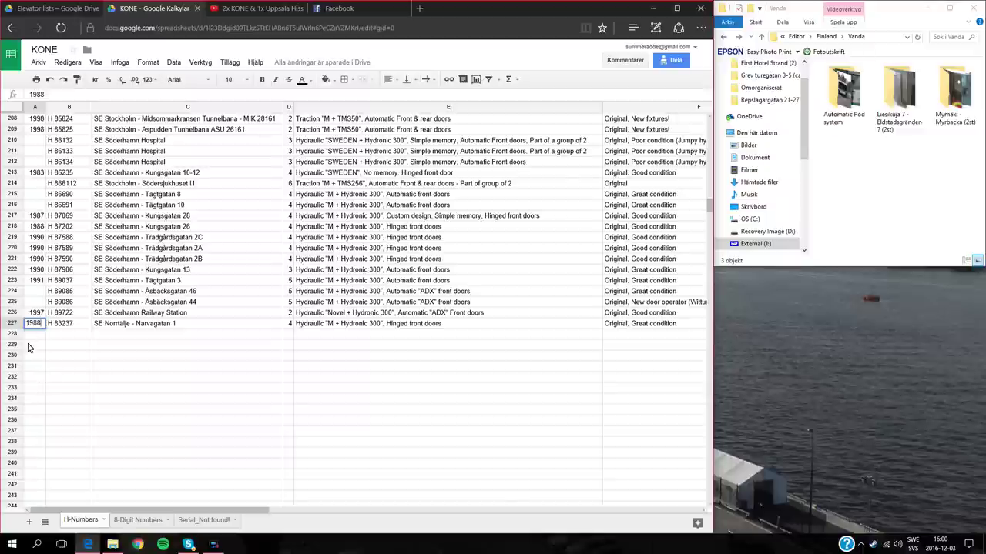
pyautogui.press('Return')
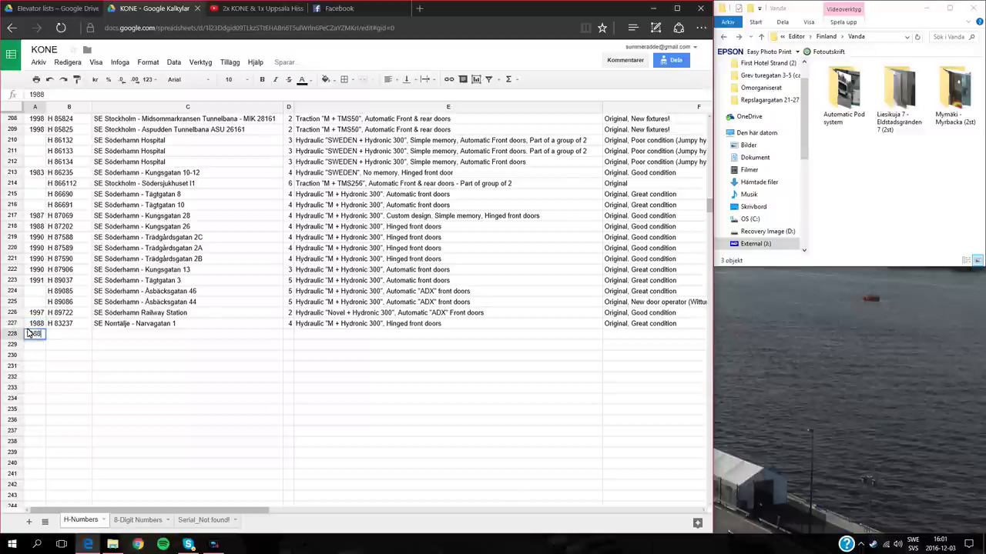
pyautogui.click(69, 335)
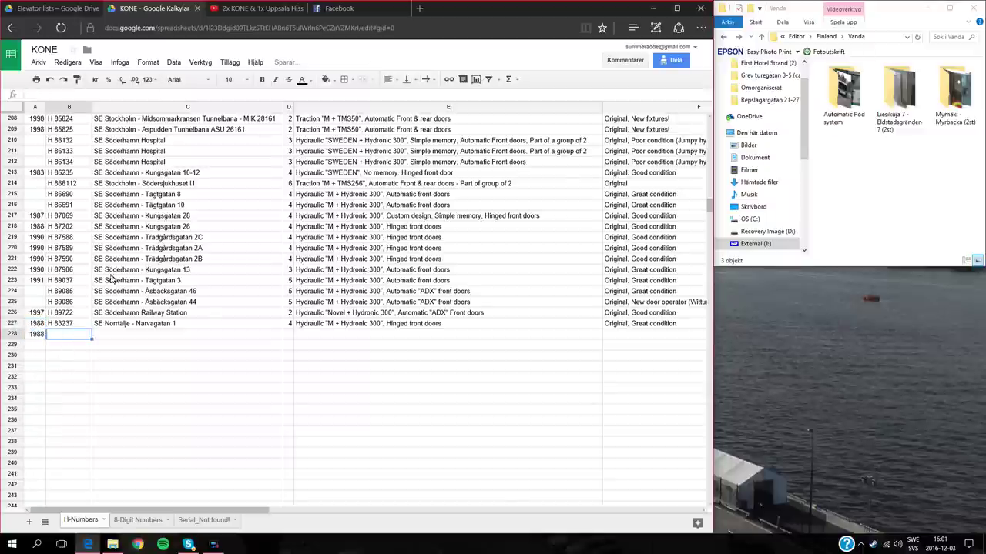
# Step: Fill the H-number series down from H 83237 to give H 83238 in B228
pyautogui.click(255, 6)
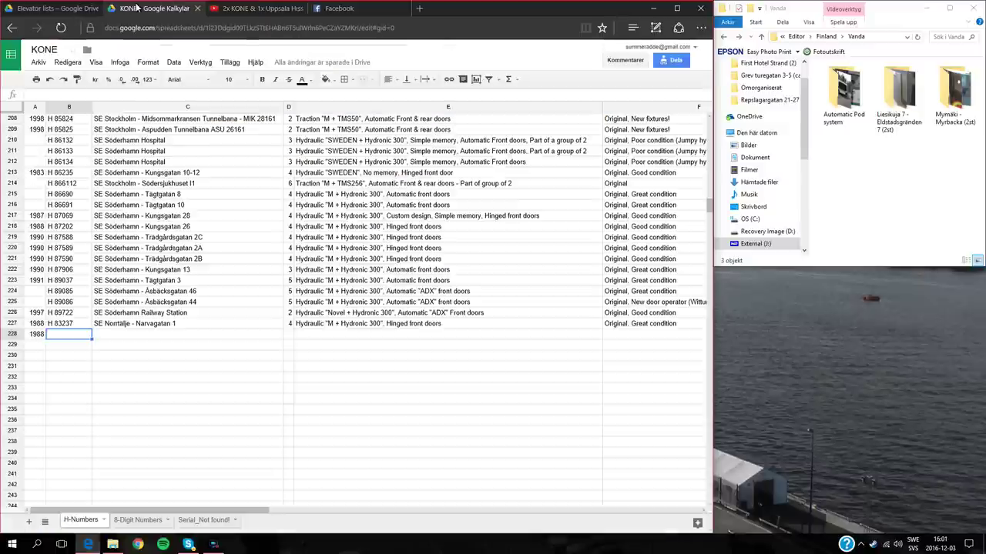
pyautogui.click(154, 8)
pyautogui.click(83, 328)
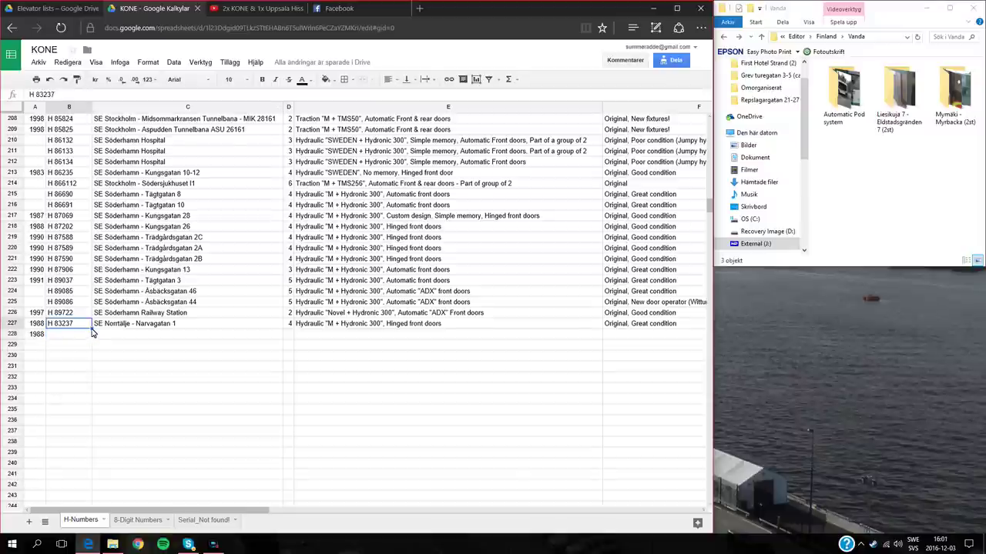
pyautogui.moveTo(92, 331); pyautogui.dragTo(89, 342)
pyautogui.click(81, 339)
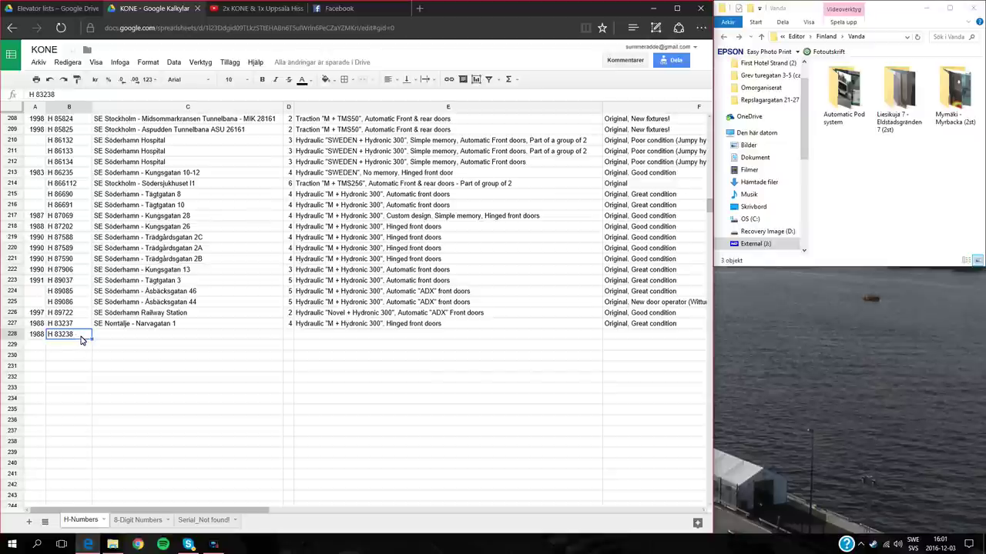
# Step: Enter 'SE Norrtälje - Bangårdsgatan 4' in C228 and 5 in D228
pyautogui.click(115, 338)
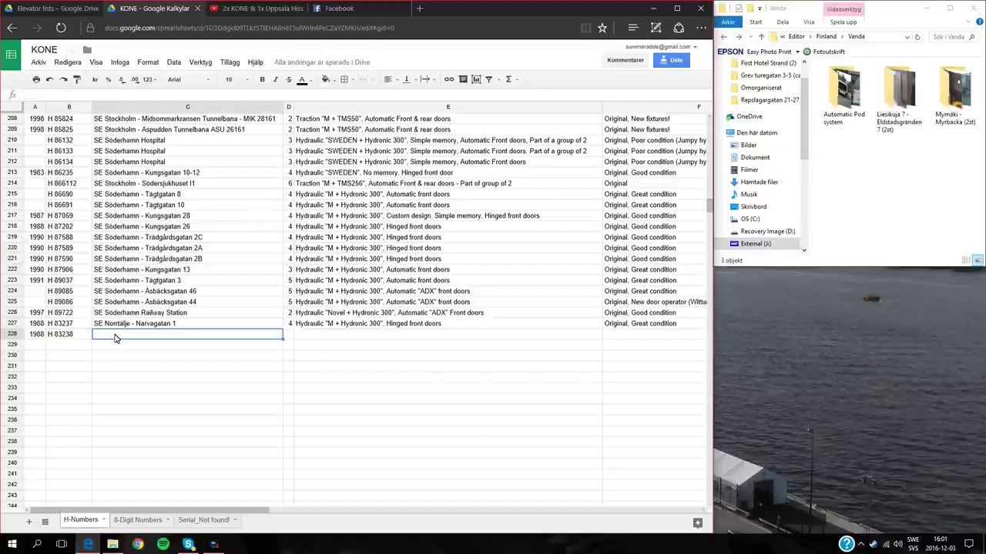
pyautogui.write('S')
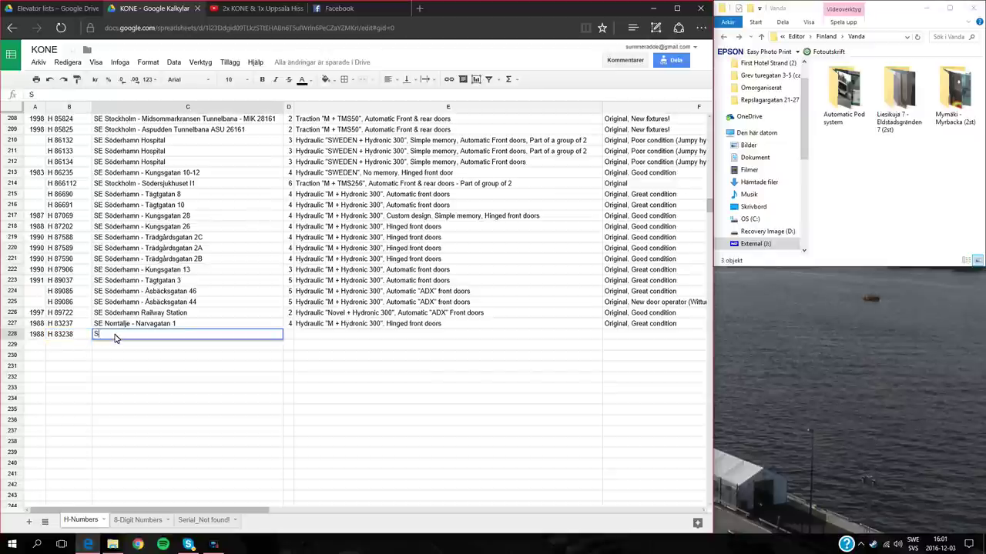
pyautogui.write('E Norrtäl')
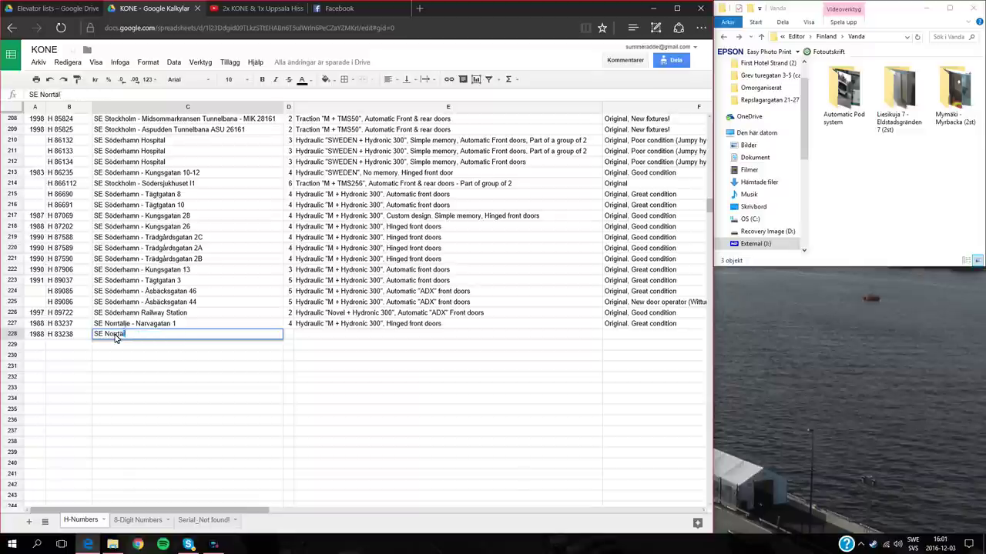
pyautogui.write('je - Bangårdsgatan 4')
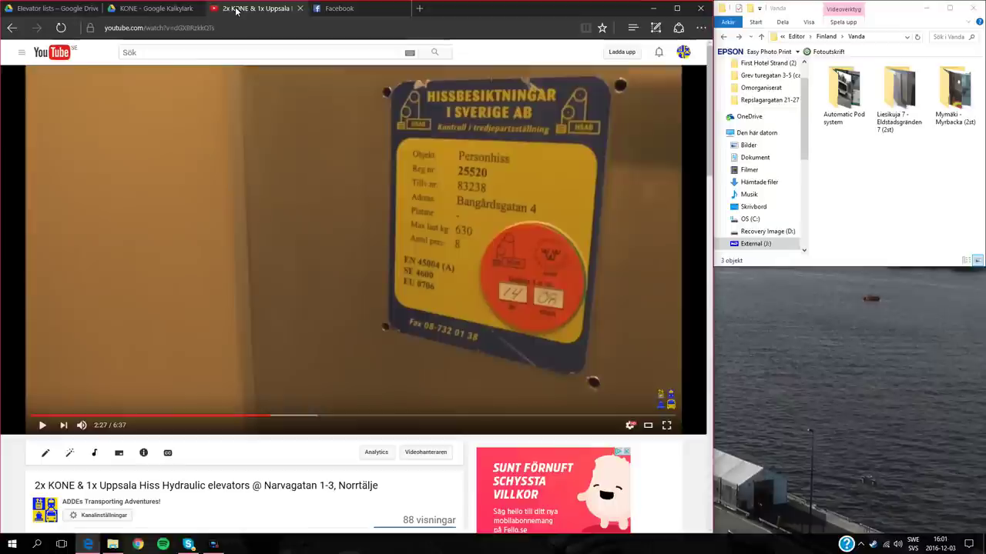
pyautogui.click(247, 8)
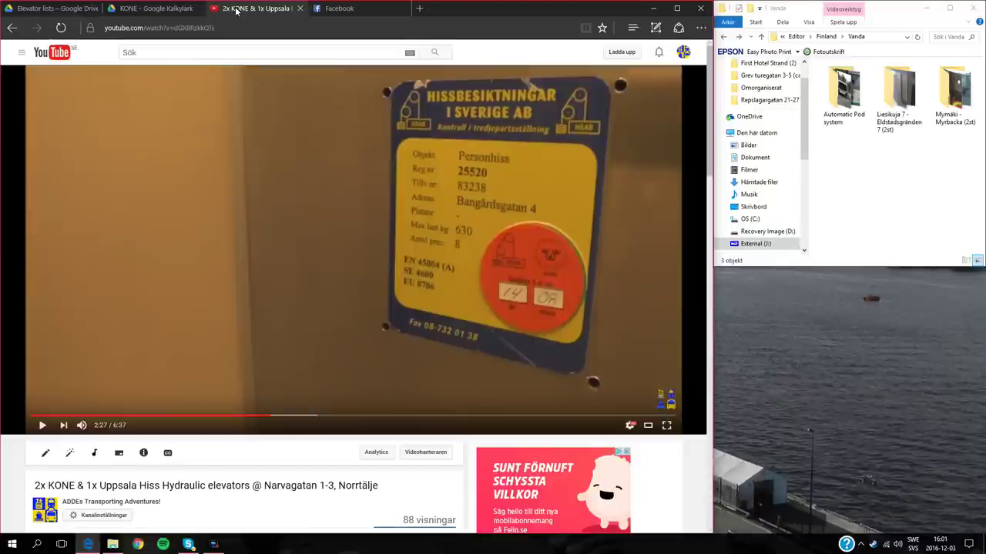
pyautogui.click(157, 8)
pyautogui.click(290, 340)
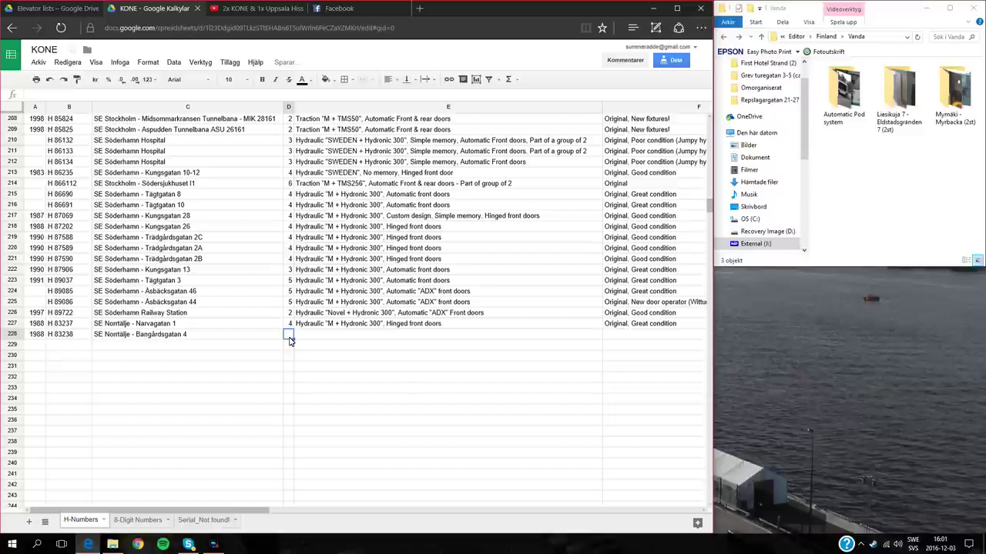
pyautogui.write('5')
# Step: Copy the description and condition from E227:F227 into row 228
pyautogui.click(361, 327)
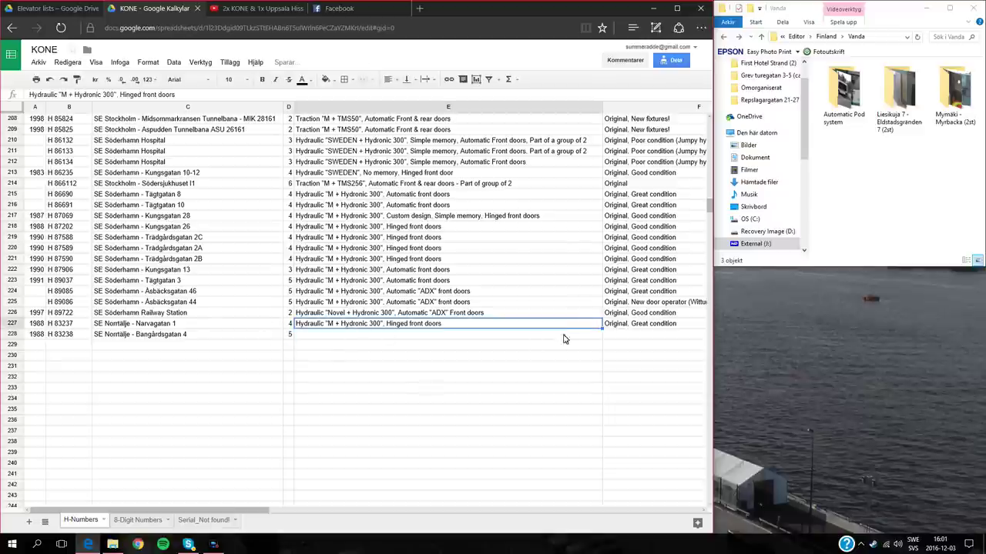
pyautogui.keyDown('shift'); pyautogui.click(635, 326); pyautogui.keyUp('shift')
pyautogui.hotkey('ctrl', 'c')
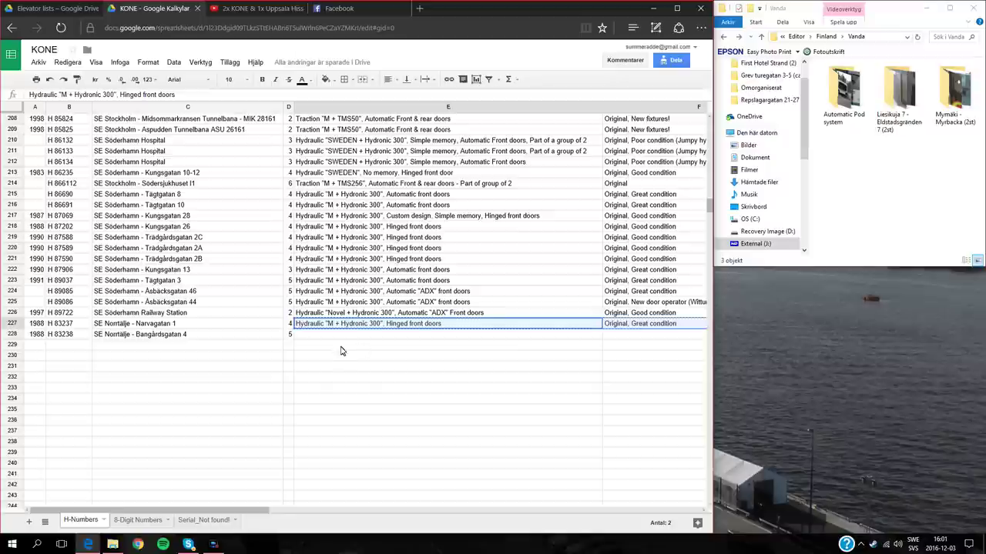
pyautogui.click(331, 337)
pyautogui.hotkey('ctrl', 'v')
pyautogui.click(336, 367)
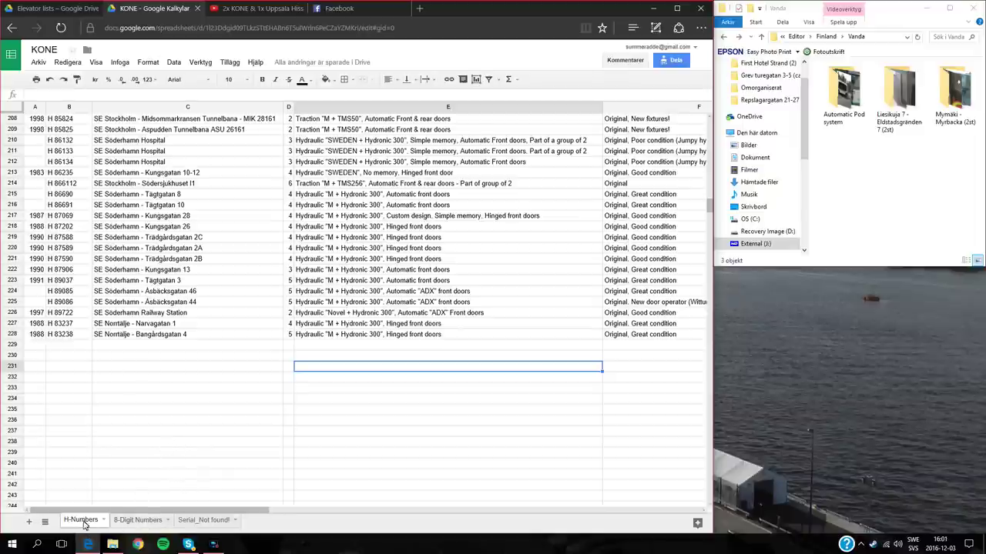
# Step: Review serials 1018295 and 1020816 with their Nacka and Upplands-Bro descriptions, then view Serial_Not found!
pyautogui.click(136, 521)
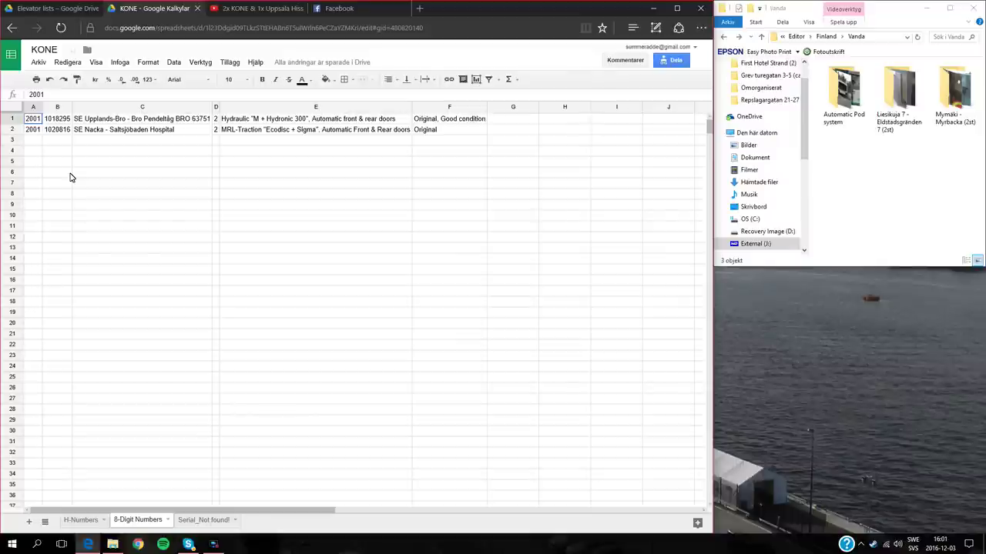
pyautogui.click(52, 131)
pyautogui.click(55, 120)
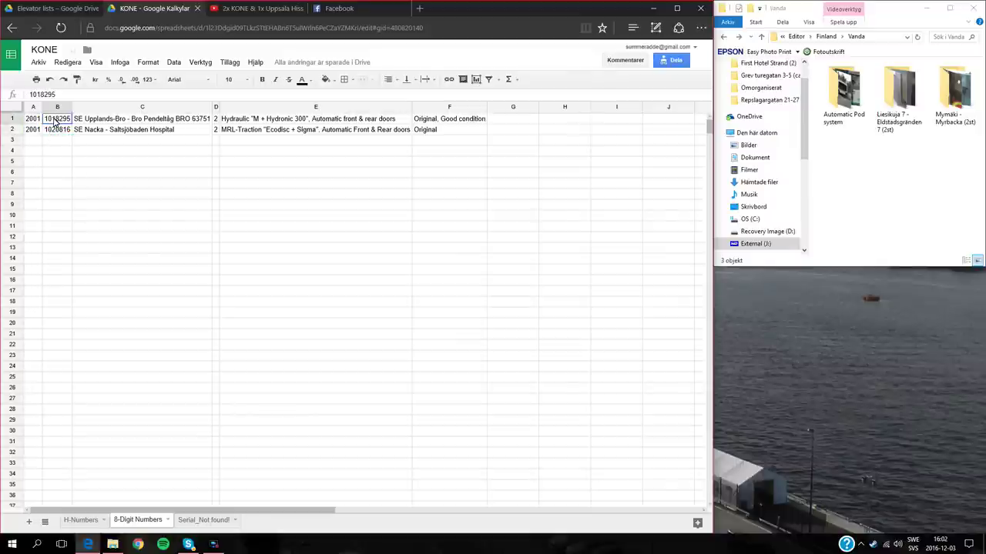
pyautogui.click(60, 131)
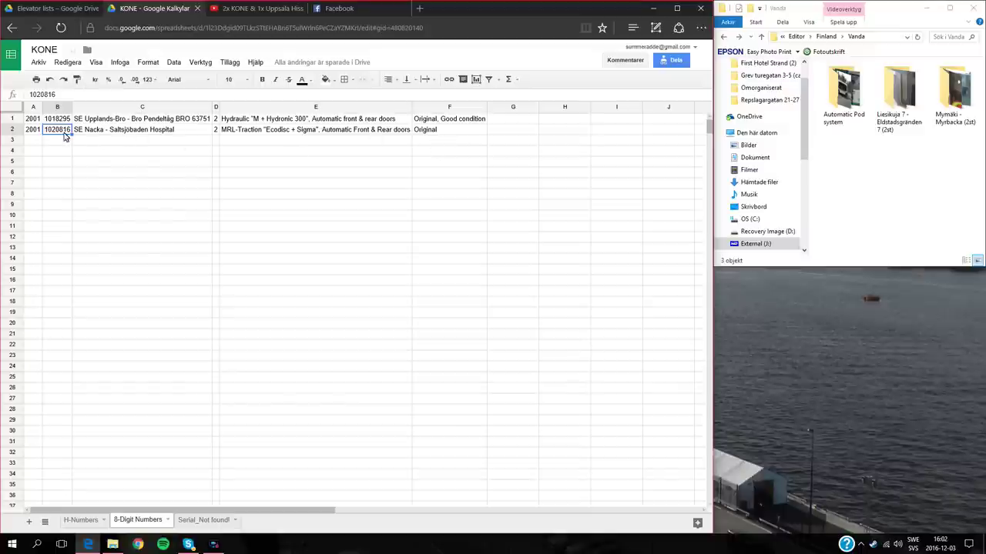
pyautogui.click(321, 131)
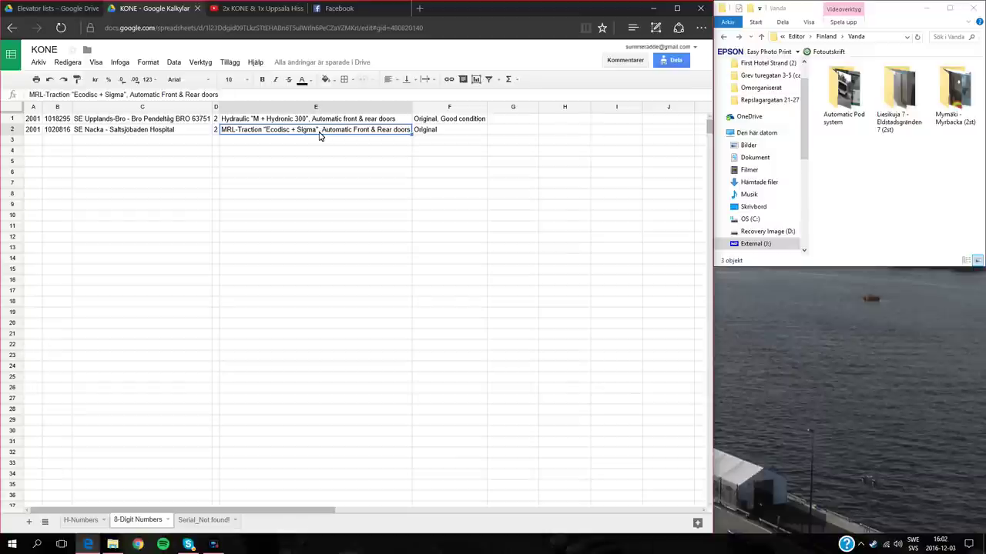
pyautogui.click(295, 121)
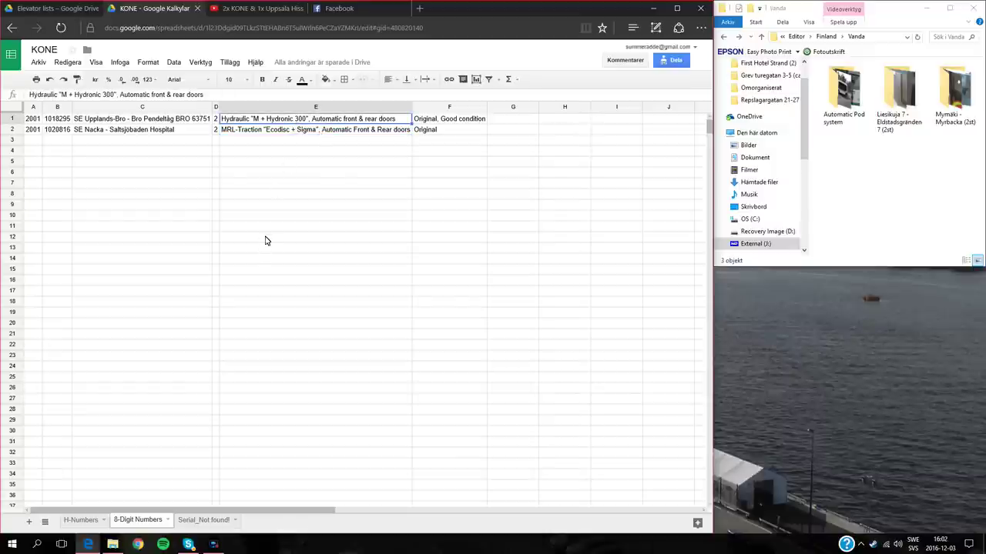
pyautogui.click(190, 521)
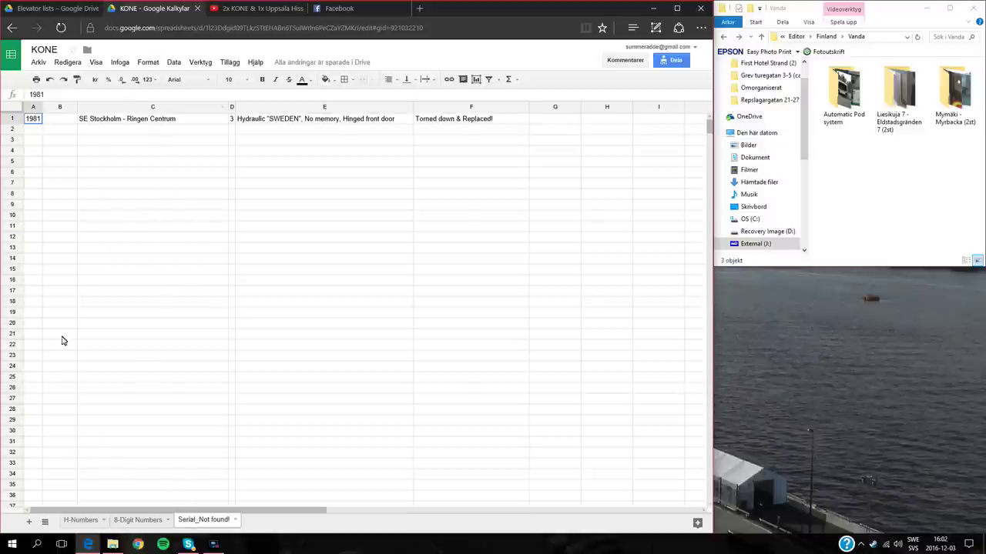
# Step: Check H 87906 and the new Bangårdsgatan 4 row on H-Numbers, recheck Serial_Not found!, then close the file
pyautogui.click(80, 520)
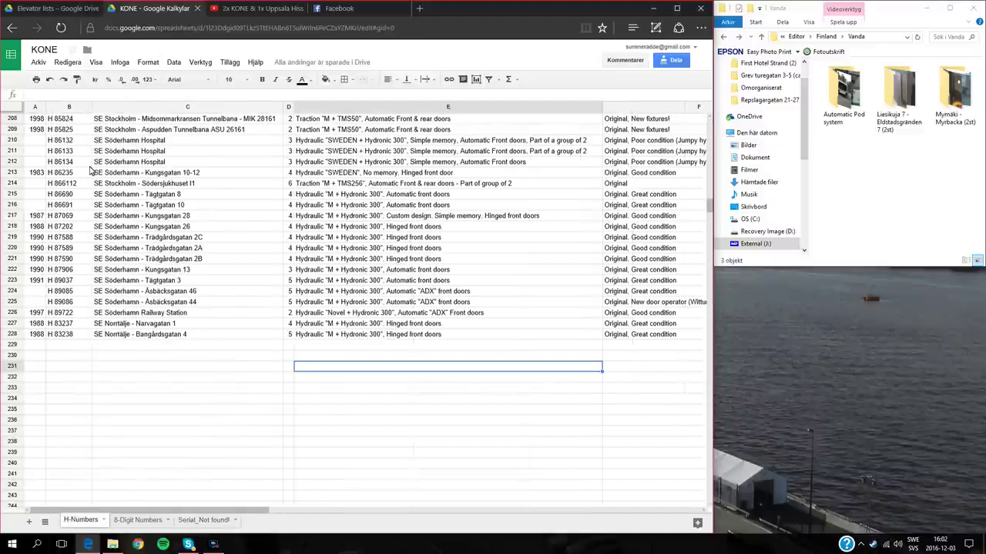
pyautogui.click(68, 270)
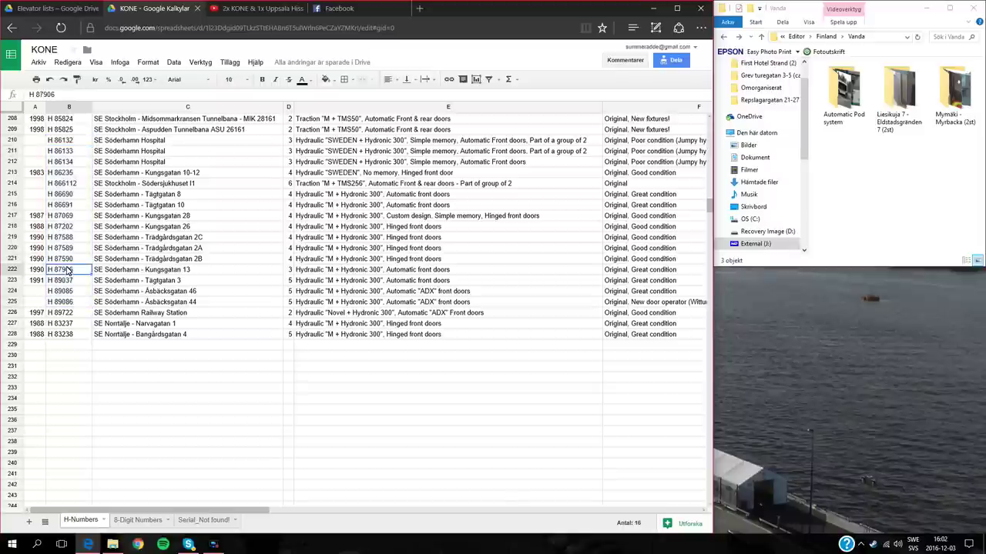
pyautogui.moveTo(65, 336); pyautogui.dragTo(66, 353)
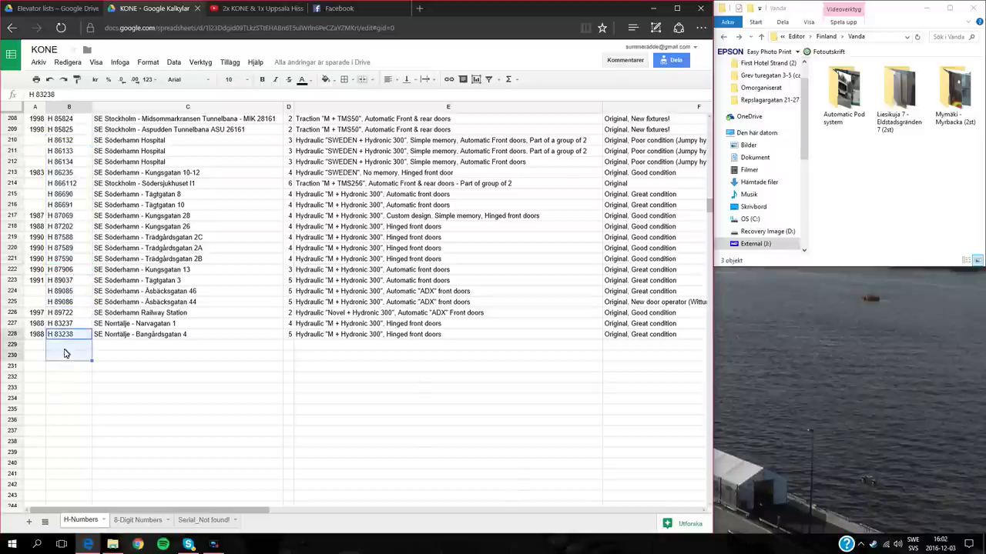
pyautogui.click(166, 337)
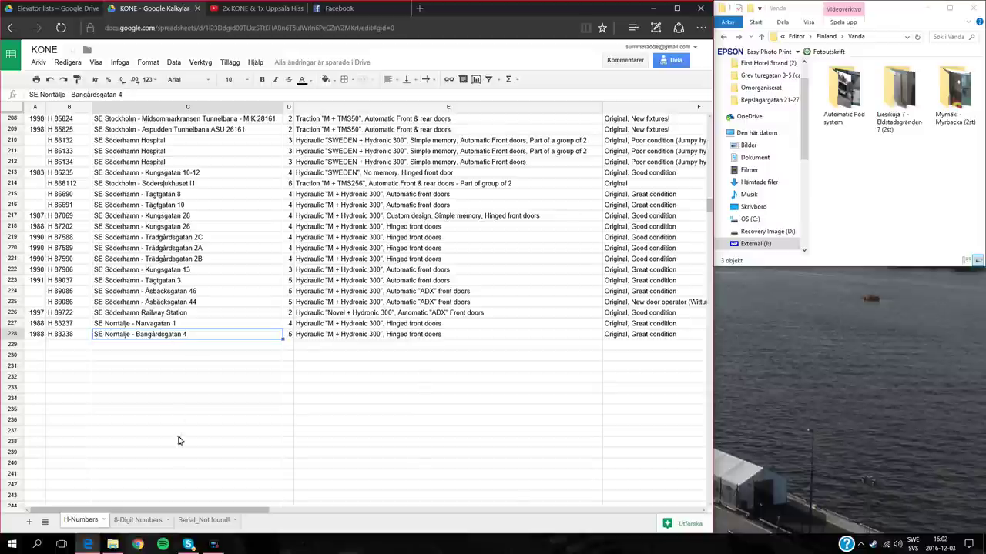
pyautogui.click(204, 519)
pyautogui.click(96, 225)
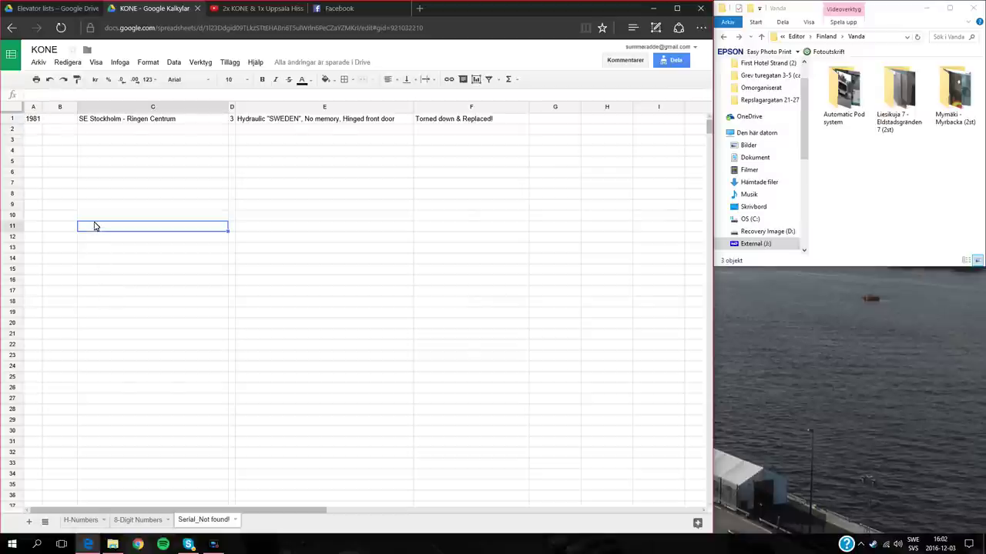
pyautogui.click(119, 196)
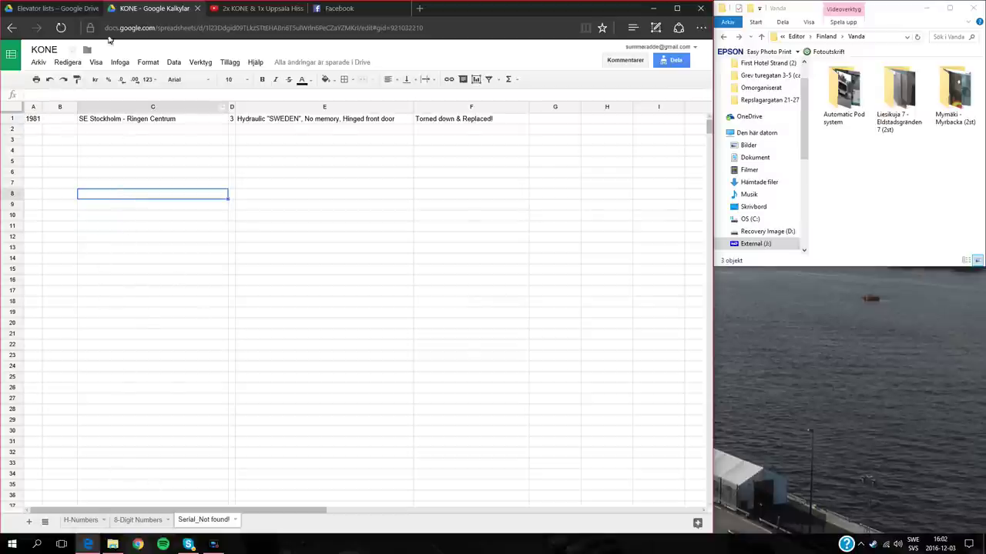
pyautogui.click(197, 8)
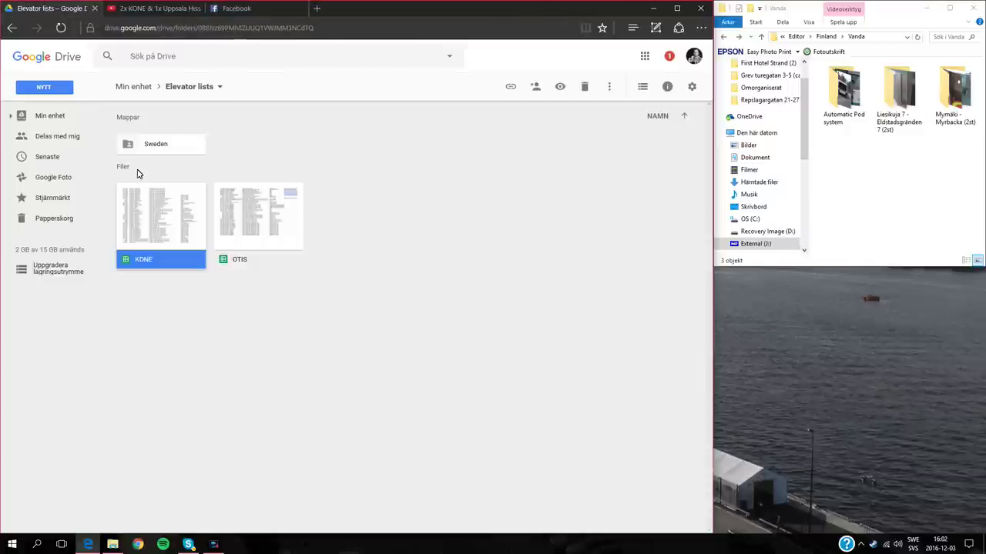
pyautogui.doubleClick(259, 245)
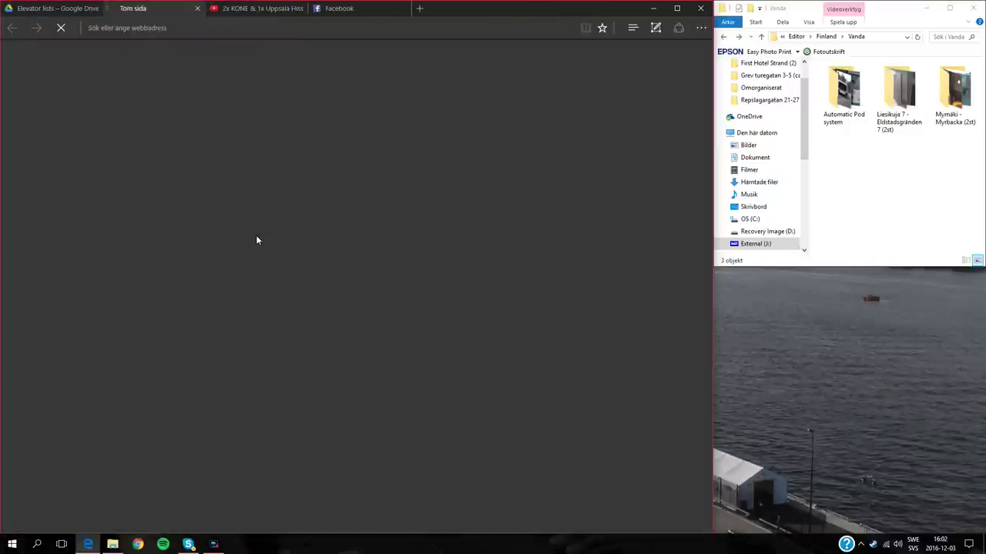
pyautogui.scroll(-4, 108, 284)
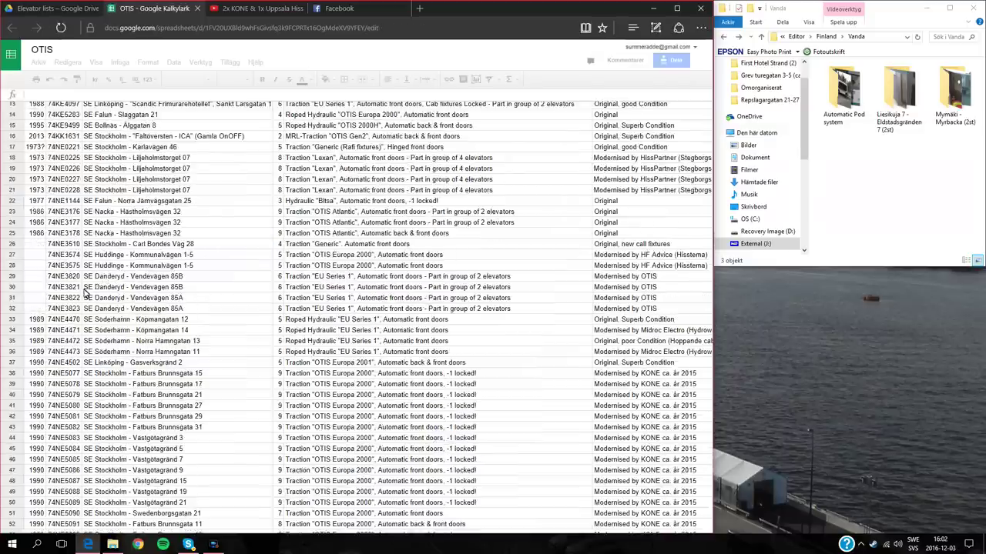
pyautogui.scroll(-15, 88, 300)
pyautogui.scroll(5, 97, 304)
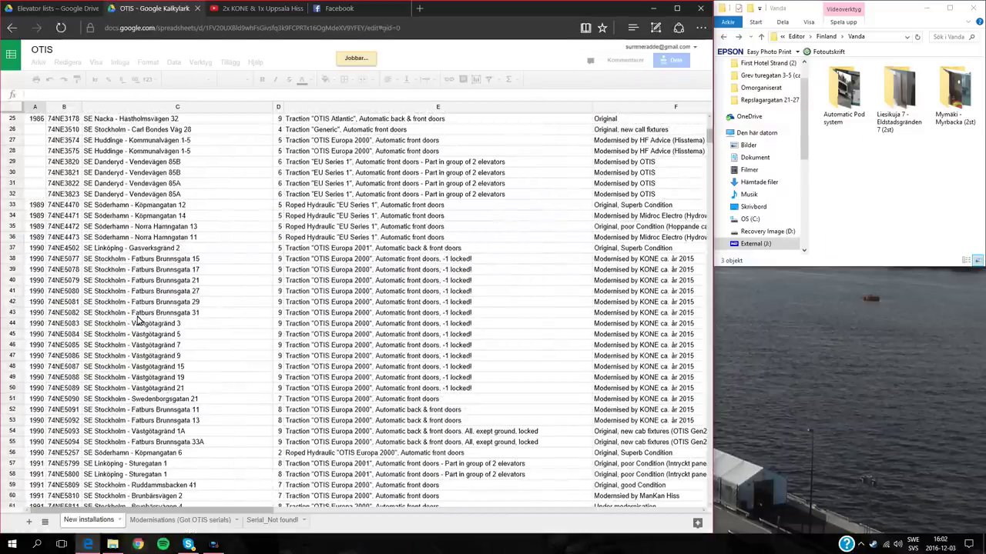
pyautogui.scroll(-3, 58, 332)
pyautogui.scroll(-2, 35, 321)
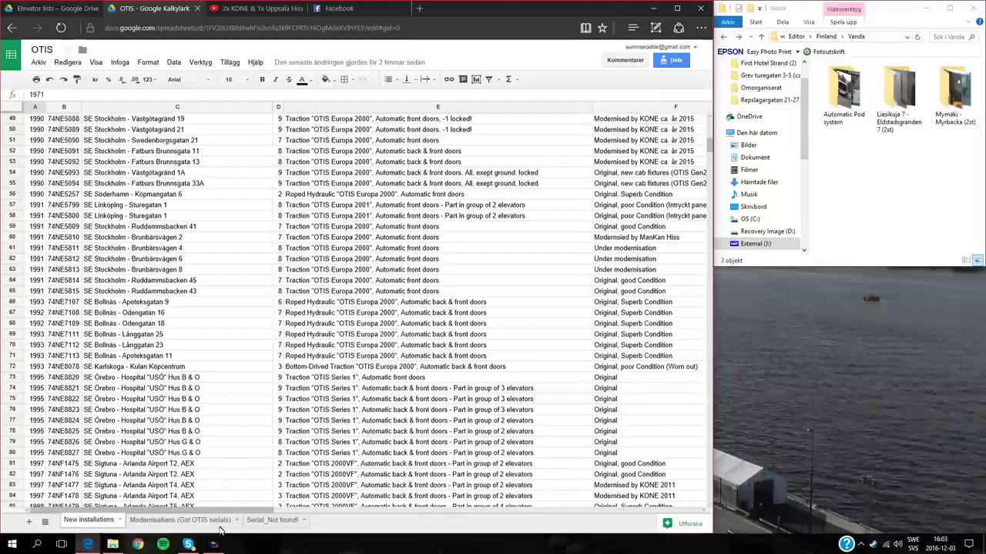
pyautogui.moveTo(220, 510); pyautogui.dragTo(378, 509)
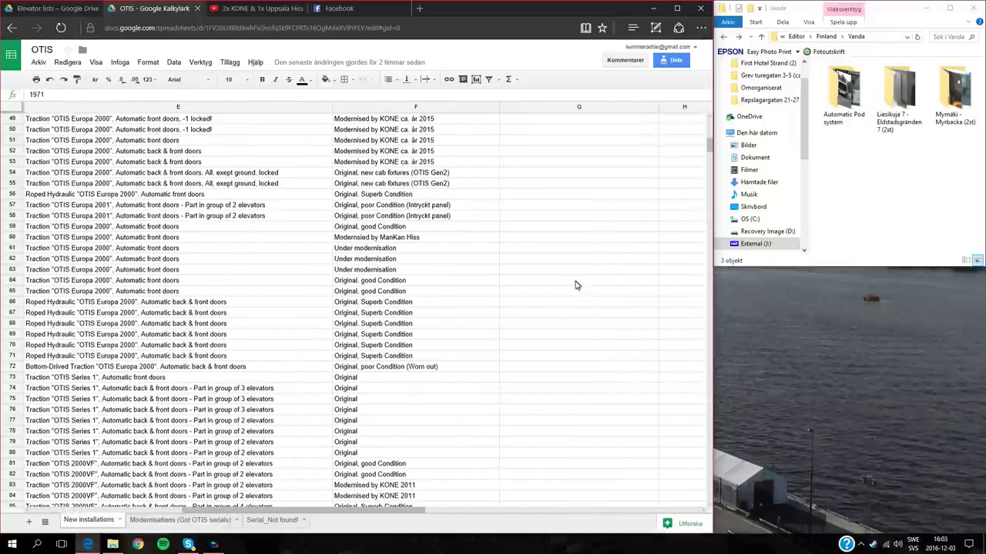
pyautogui.click(561, 301)
pyautogui.scroll(5, 555, 287)
pyautogui.scroll(4, 557, 286)
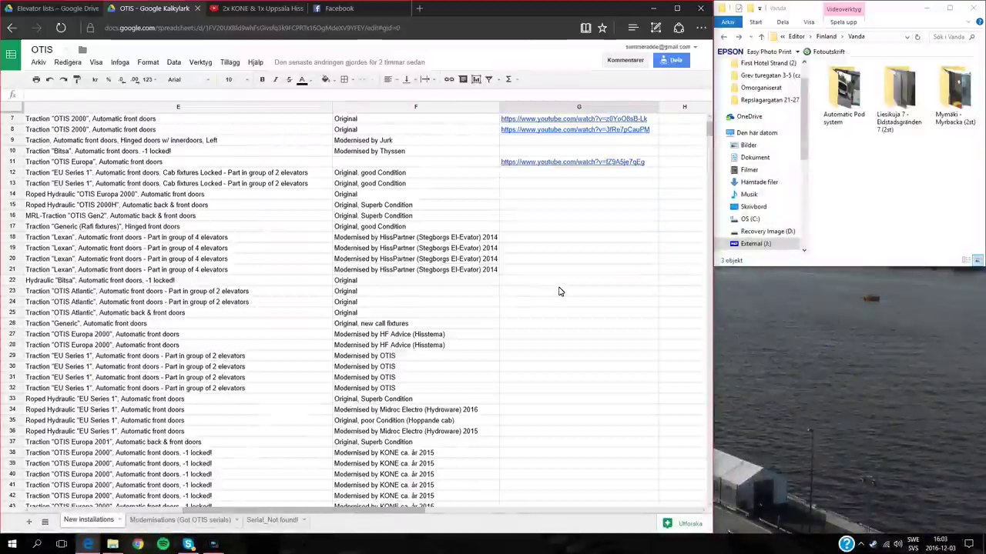
pyautogui.click(583, 142)
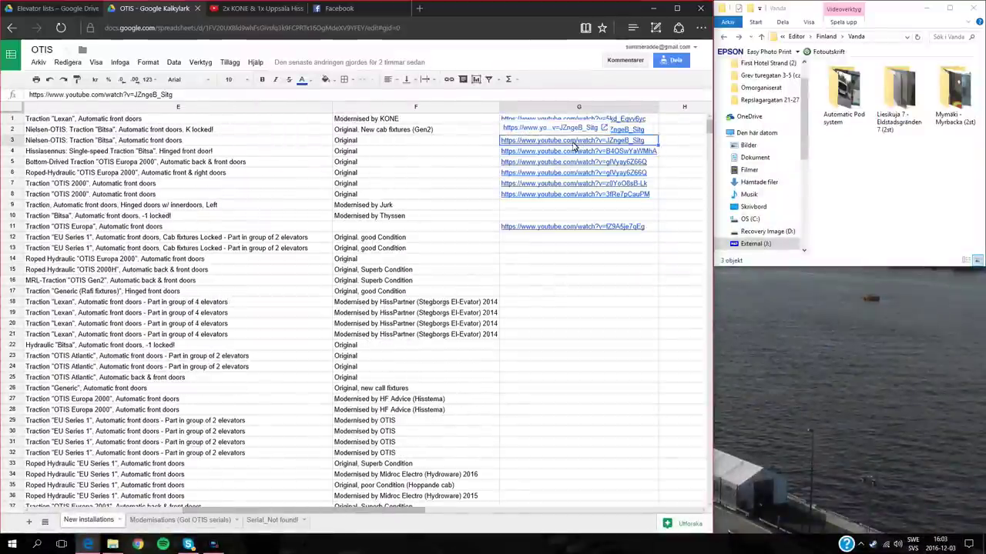
pyautogui.scroll(-12, 585, 308)
pyautogui.scroll(-8, 590, 354)
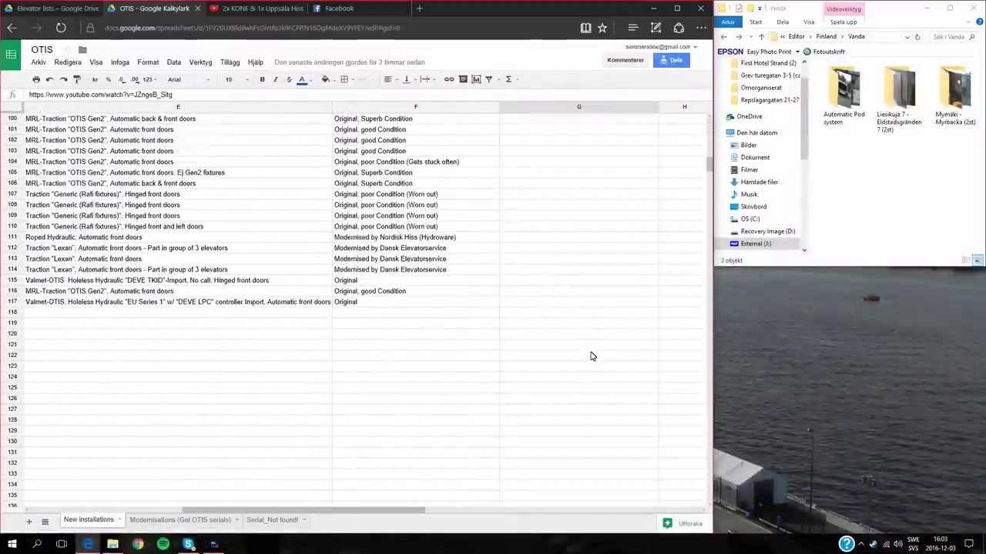
pyautogui.scroll(6, 598, 363)
pyautogui.scroll(7, 555, 339)
pyautogui.hscroll(-5, 554, 339)
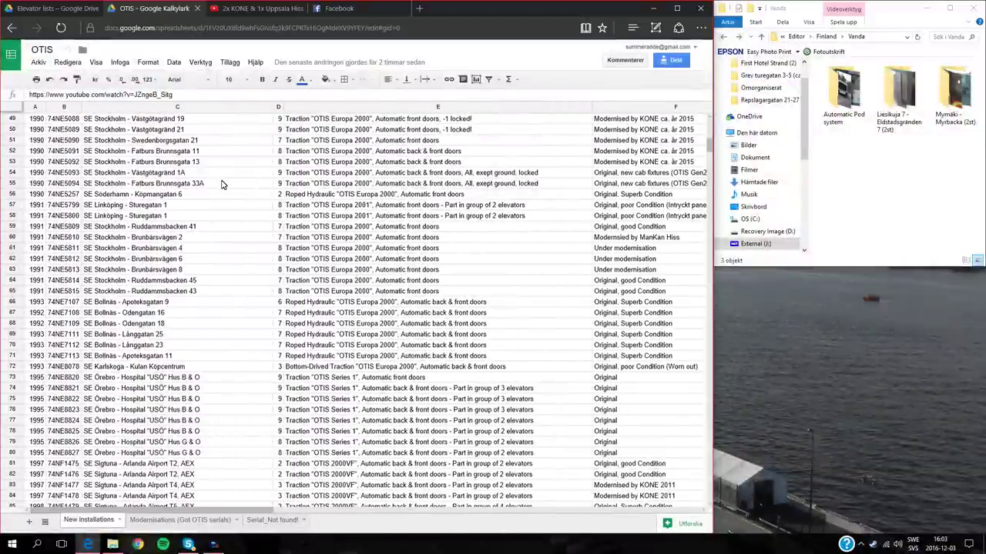
# Step: Close the OTIS file and open KONE + ASEA-Graham from the Sweden folder
pyautogui.click(198, 9)
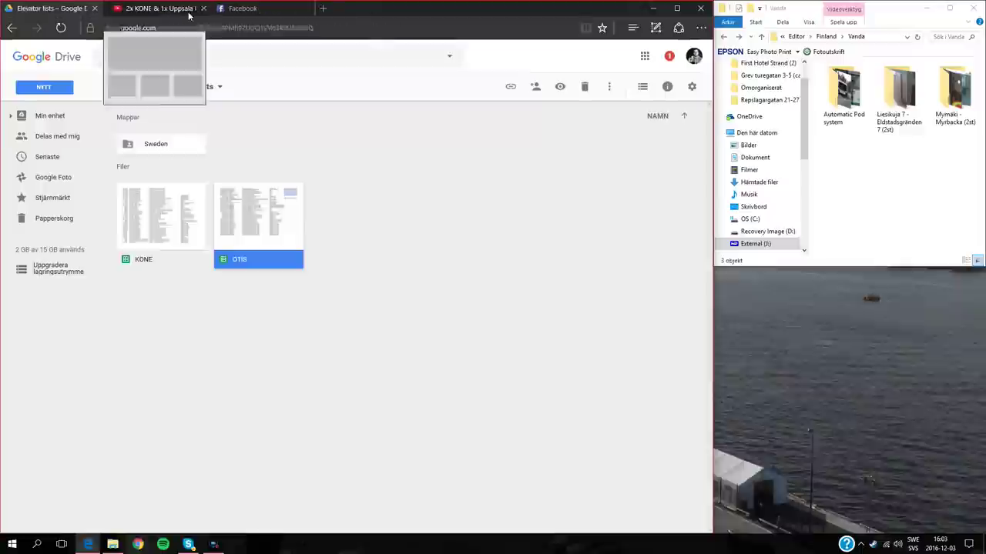
pyautogui.doubleClick(158, 148)
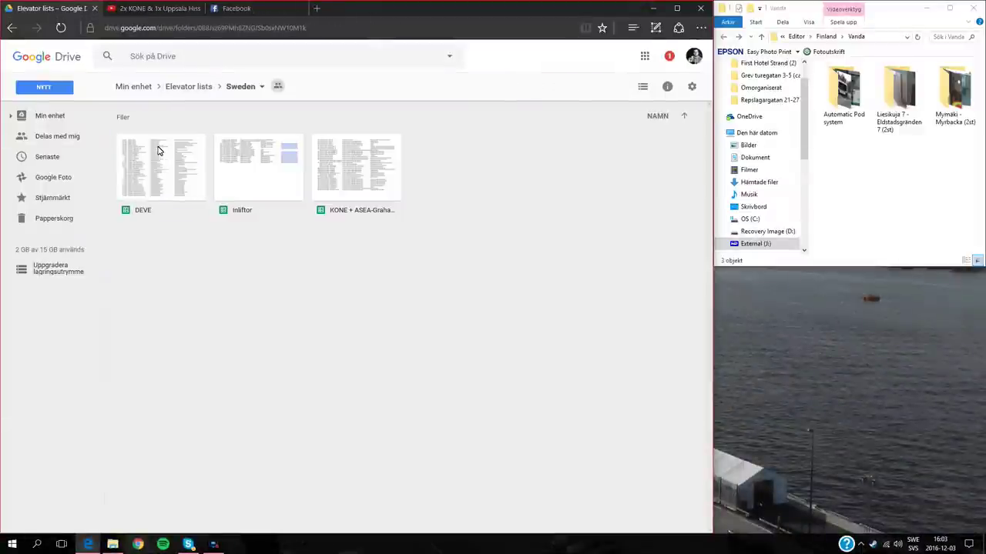
pyautogui.click(167, 202)
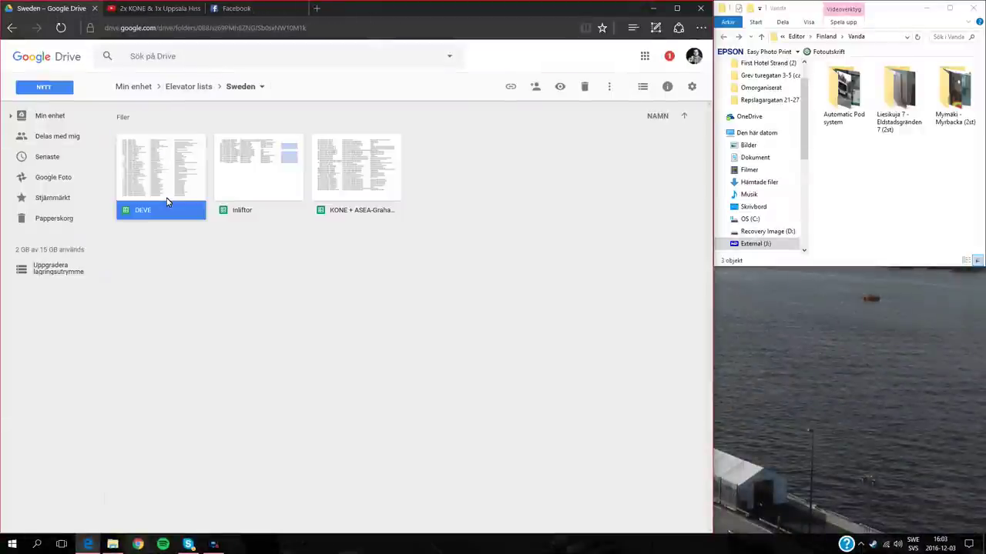
pyautogui.click(260, 201)
pyautogui.click(355, 199)
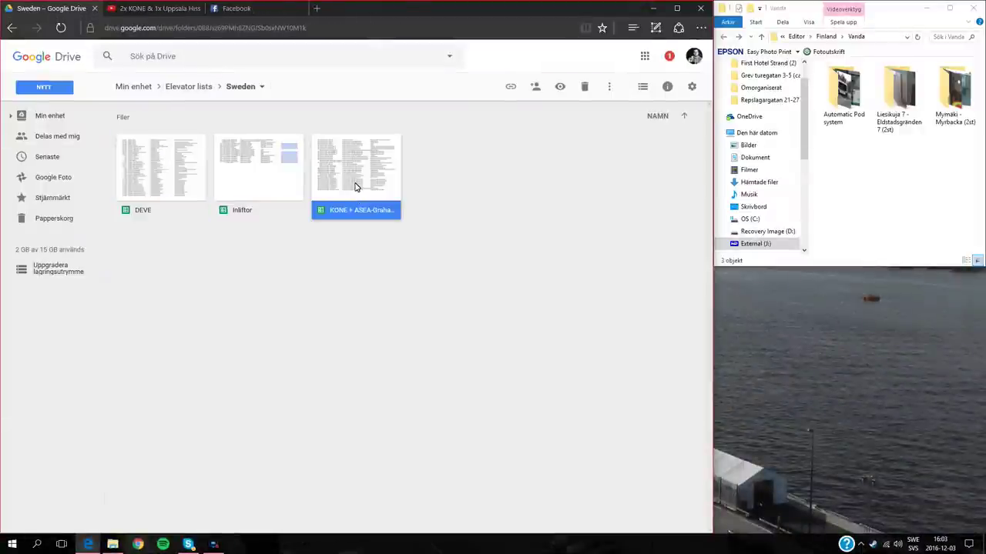
pyautogui.doubleClick(355, 186)
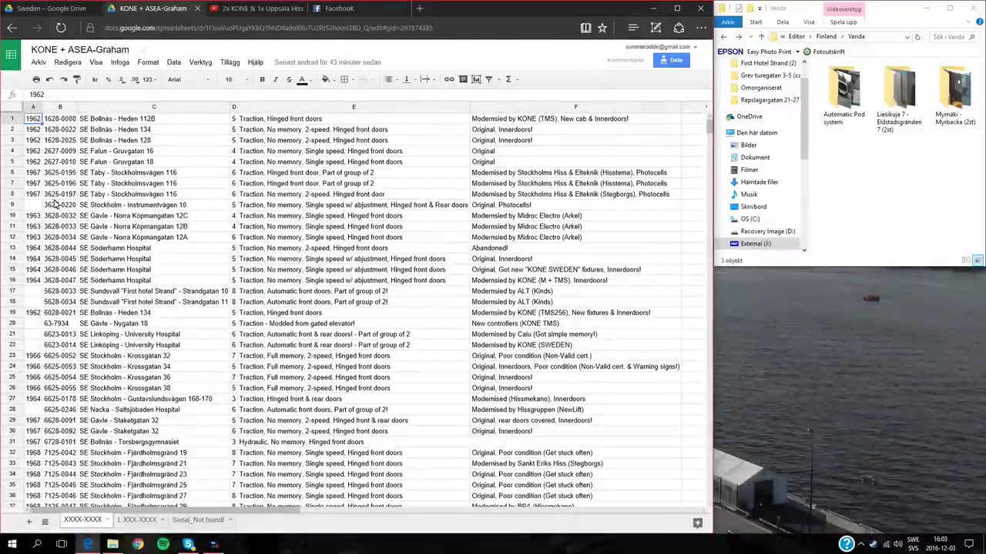
# Step: Inspect the years 1962, 1959 and 1968, the E14 description, and the condition notes in F16:F23
pyautogui.scroll(-3, 65, 281)
pyautogui.scroll(1, 68, 285)
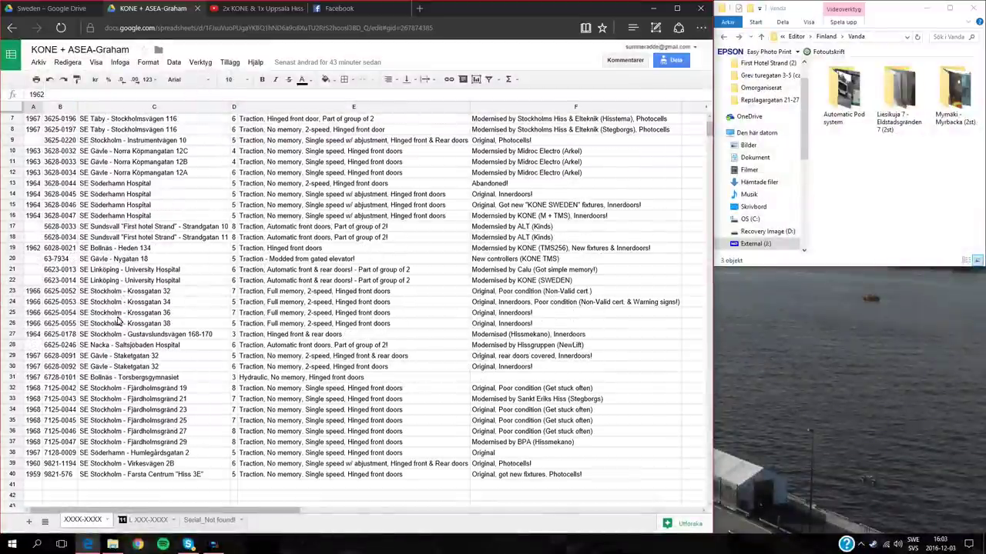
pyautogui.click(35, 249)
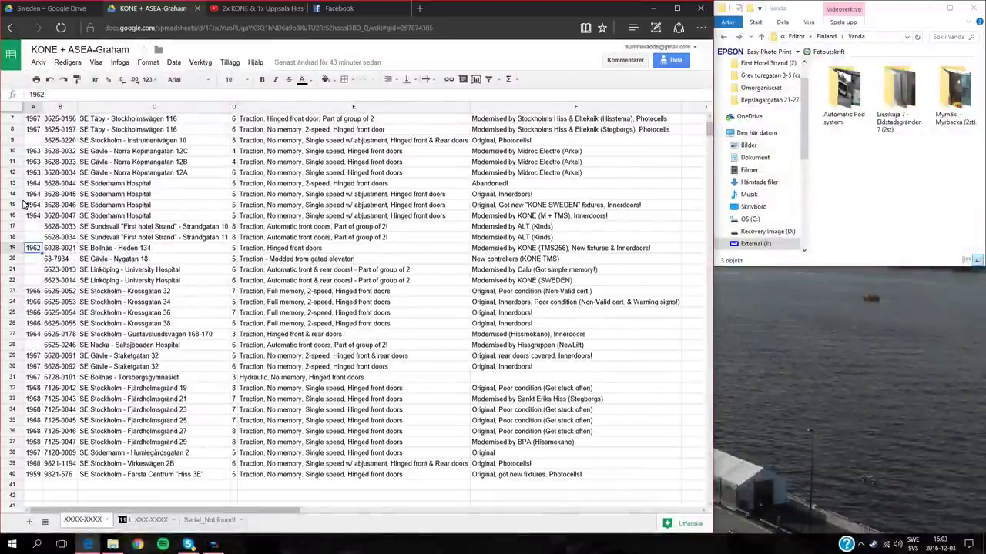
pyautogui.click(32, 474)
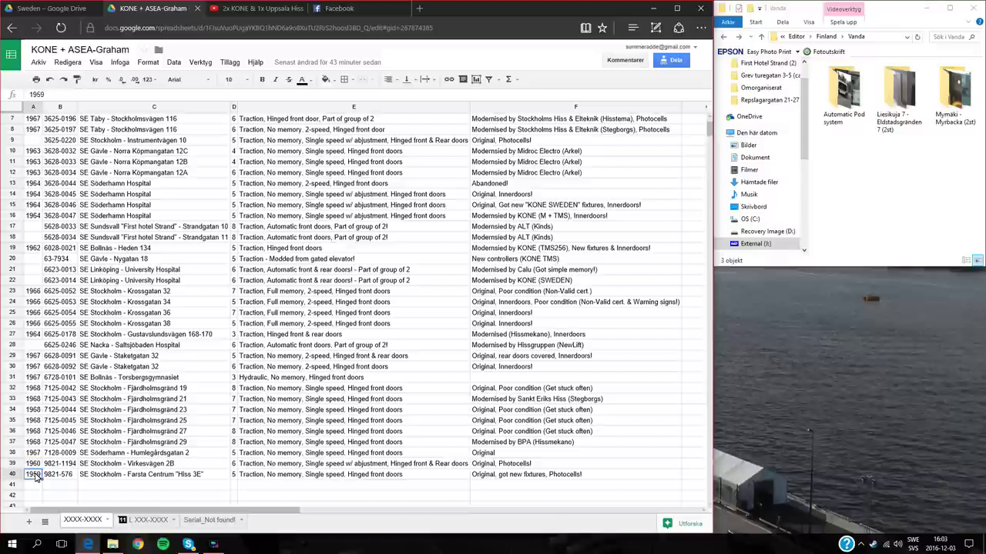
pyautogui.click(32, 388)
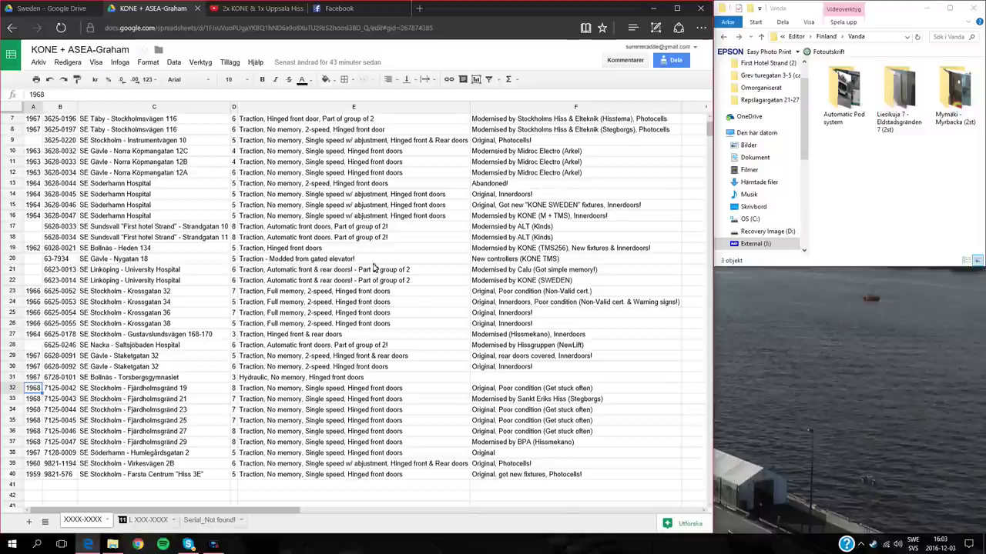
pyautogui.click(330, 194)
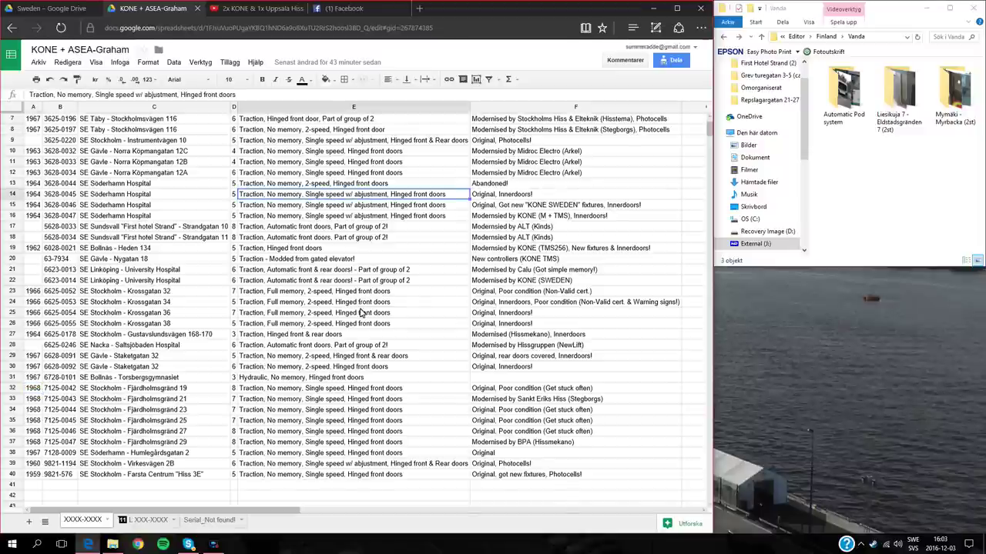
pyautogui.moveTo(529, 216); pyautogui.dragTo(529, 264)
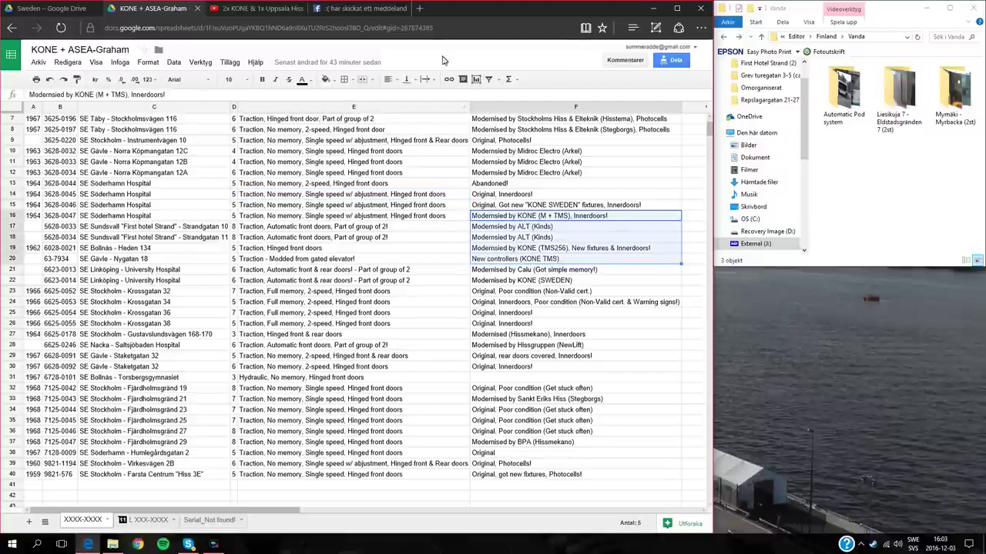
pyautogui.click(528, 292)
pyautogui.scroll(2, 539, 277)
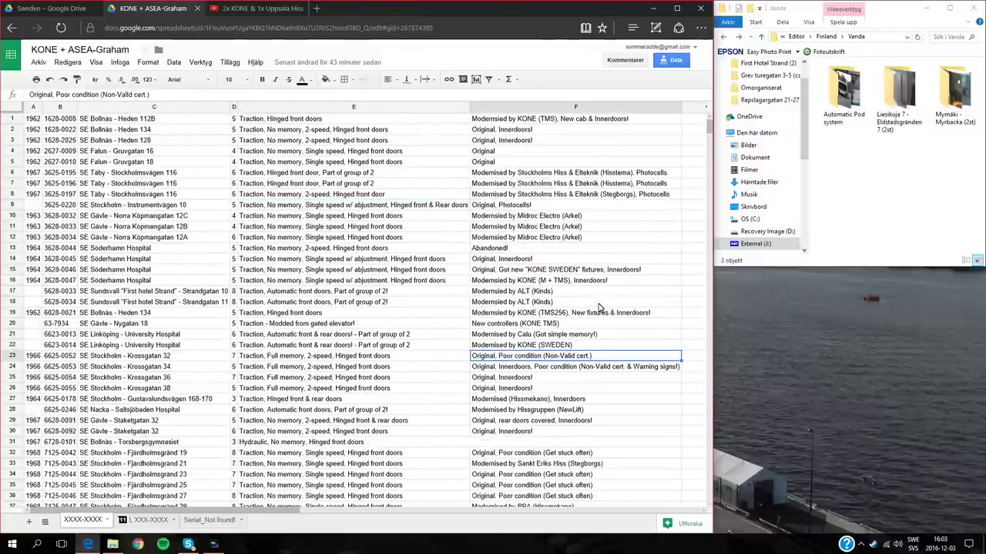
# Step: Close the KONE + ASEA-Graham list and open the Inliftor spreadsheet from Drive
pyautogui.click(197, 8)
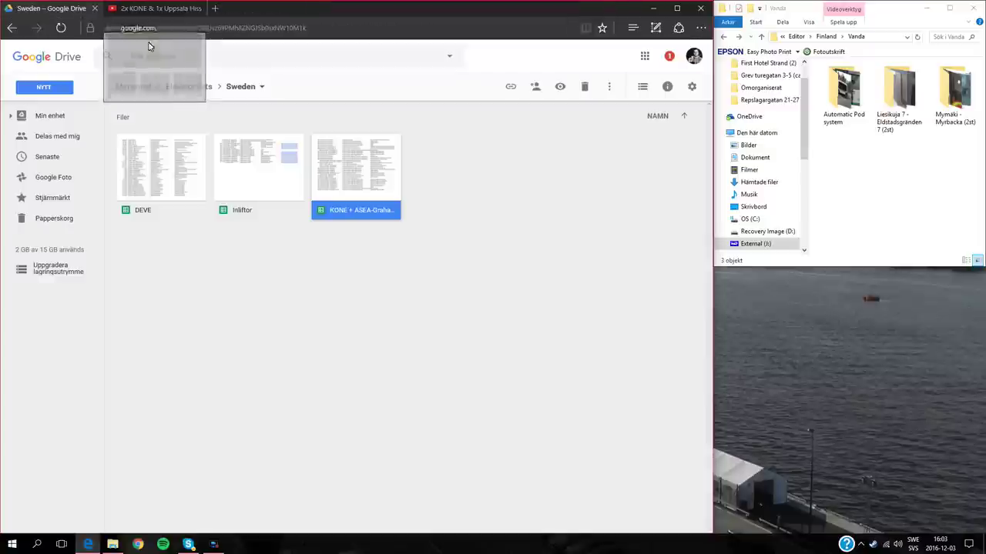
pyautogui.click(242, 176)
pyautogui.doubleClick(241, 174)
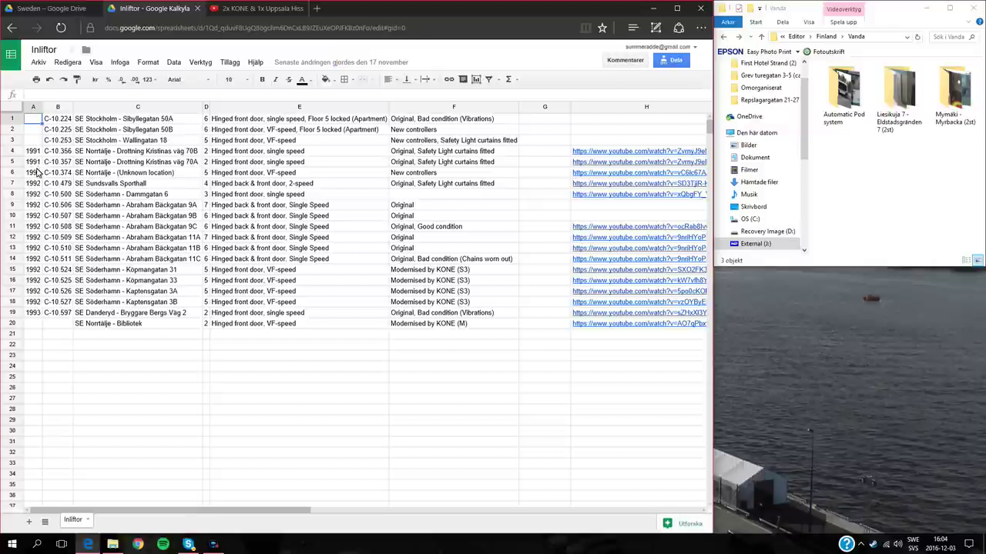
# Step: Review Inliftor's years, serial numbers, addresses, door descriptions and condition notes, including 'New controllers' in F6, then close it
pyautogui.moveTo(34, 154); pyautogui.dragTo(38, 302)
pyautogui.moveTo(58, 151); pyautogui.dragTo(62, 225)
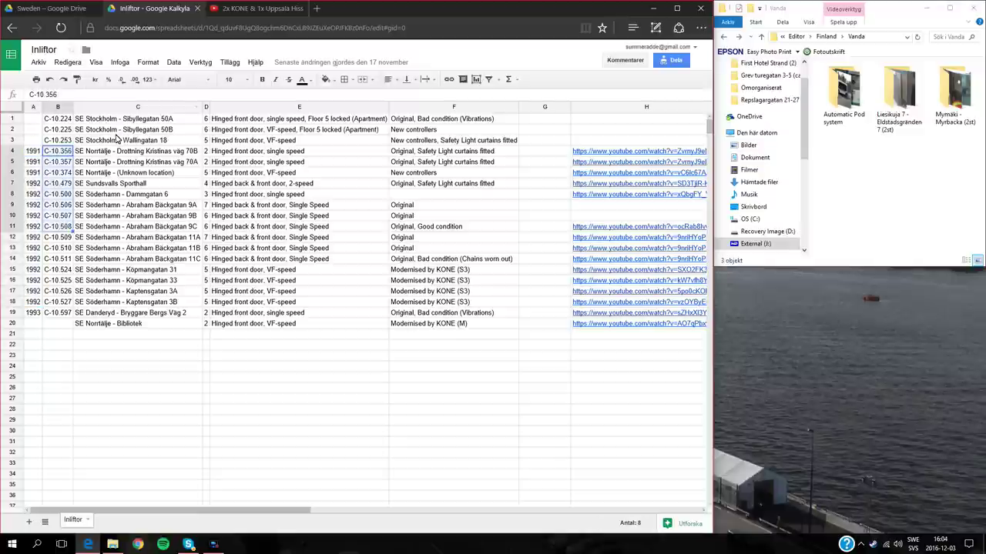
pyautogui.moveTo(117, 129); pyautogui.dragTo(116, 274)
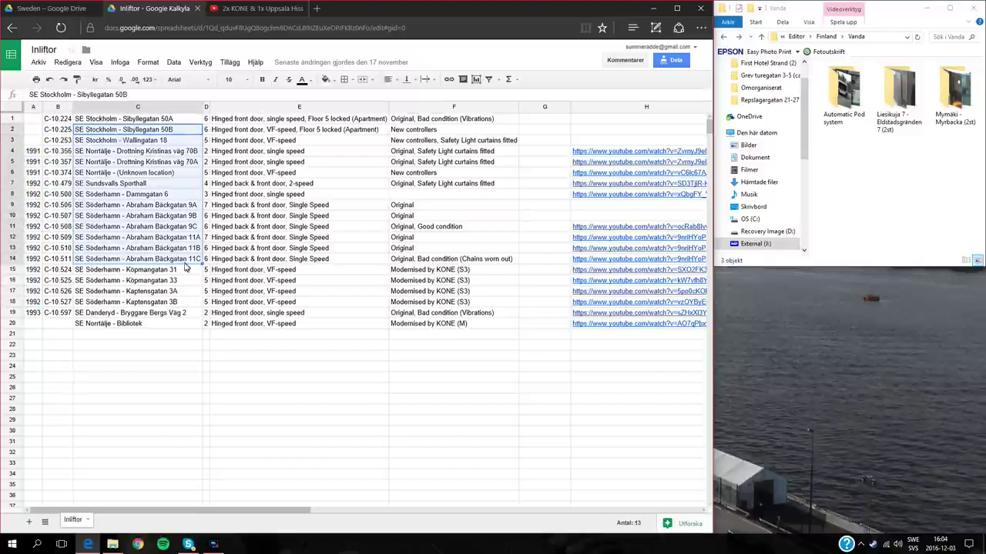
pyautogui.moveTo(205, 194); pyautogui.dragTo(210, 248)
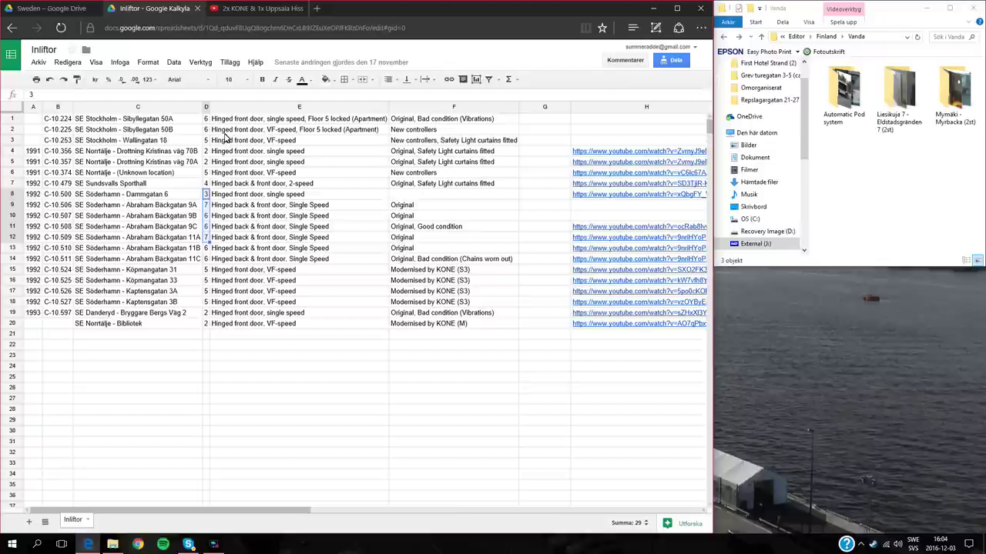
pyautogui.moveTo(224, 132); pyautogui.dragTo(252, 292)
pyautogui.click(251, 284)
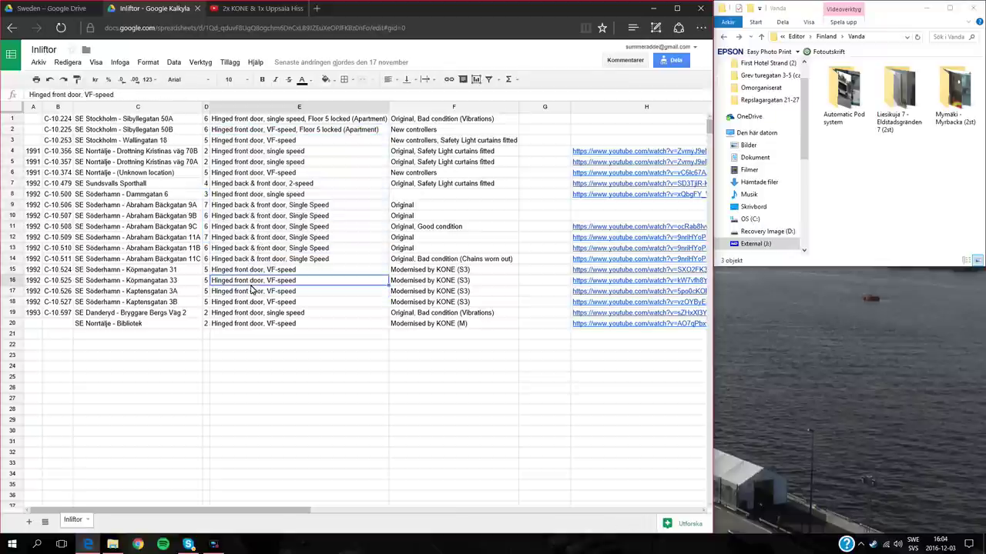
pyautogui.moveTo(432, 120); pyautogui.dragTo(450, 330)
pyautogui.click(450, 328)
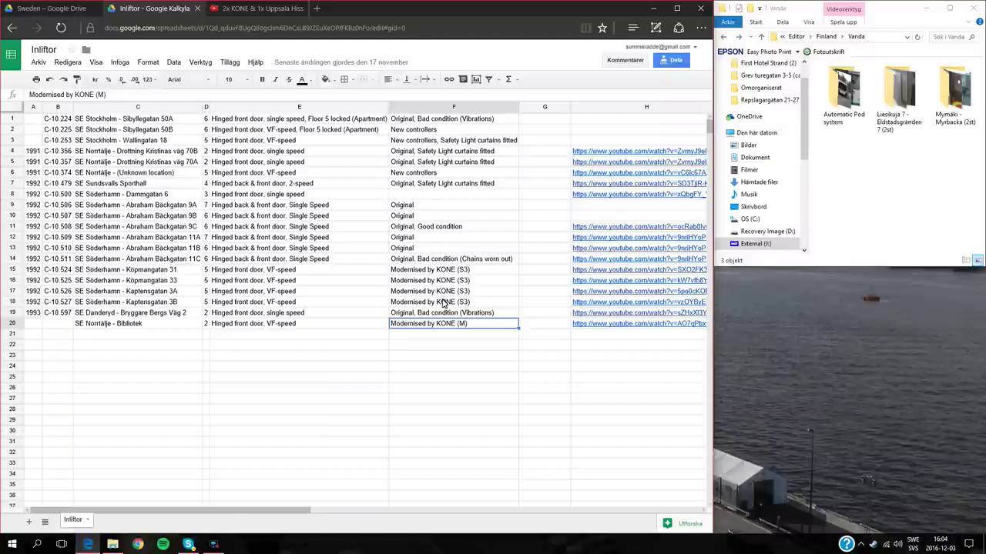
pyautogui.click(410, 174)
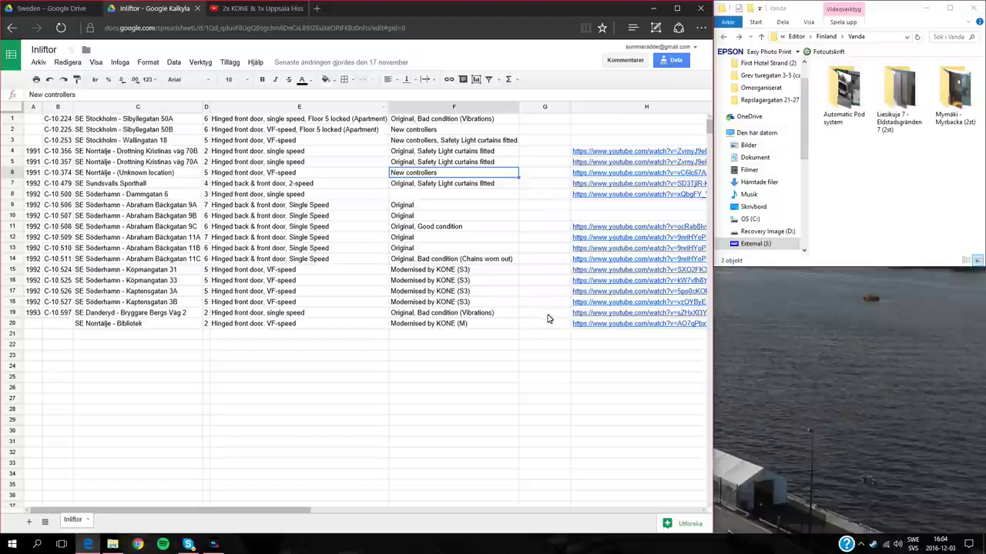
pyautogui.click(196, 9)
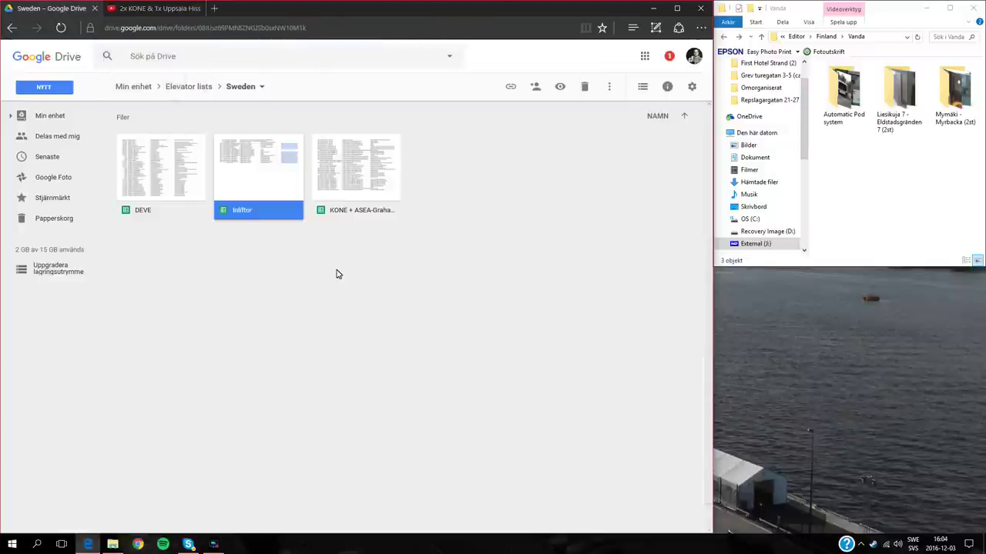
# Step: Open the DEVE spreadsheet and scroll to its final rows
pyautogui.doubleClick(150, 183)
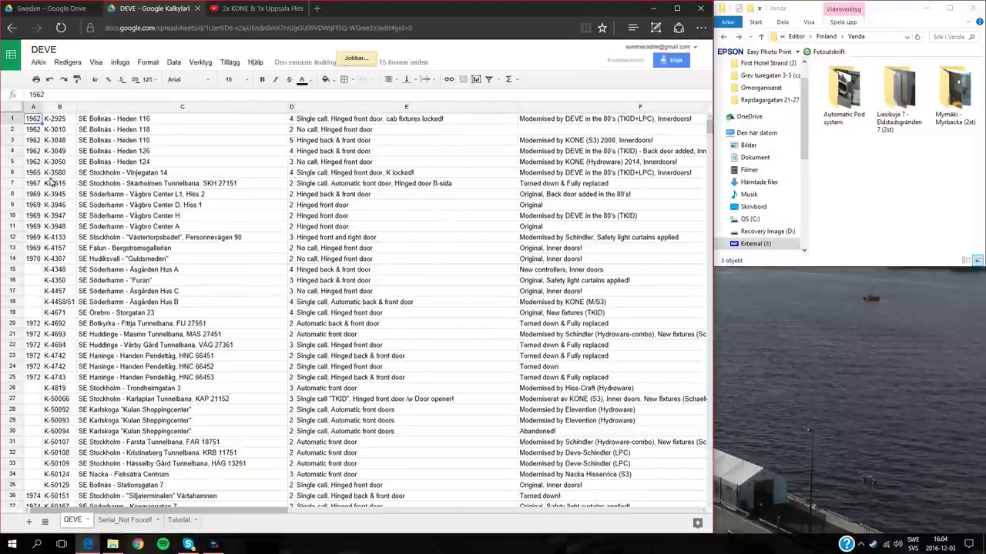
pyautogui.scroll(-5, 57, 231)
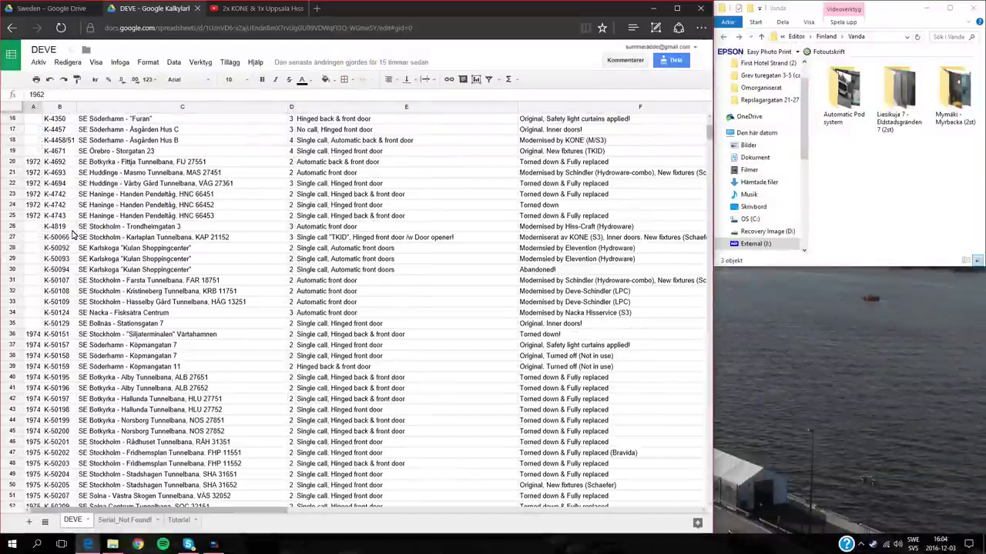
pyautogui.scroll(4, 60, 270)
pyautogui.scroll(-13, 62, 266)
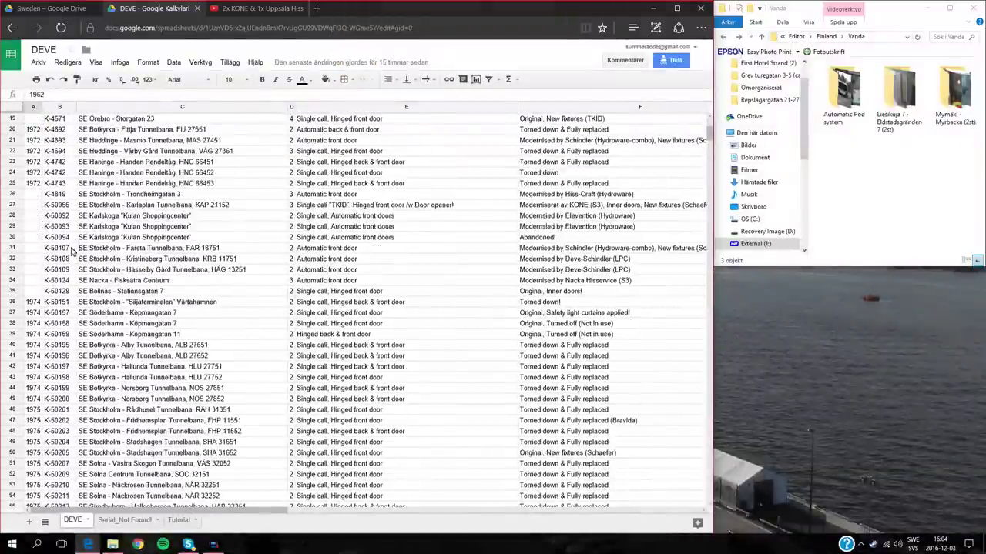
pyautogui.scroll(-20, 69, 253)
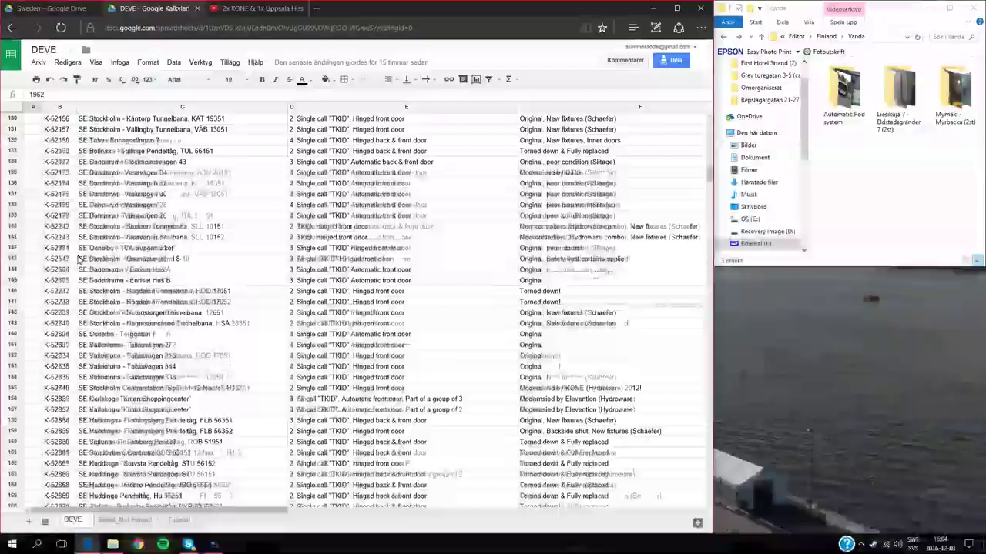
pyautogui.scroll(-13, 80, 262)
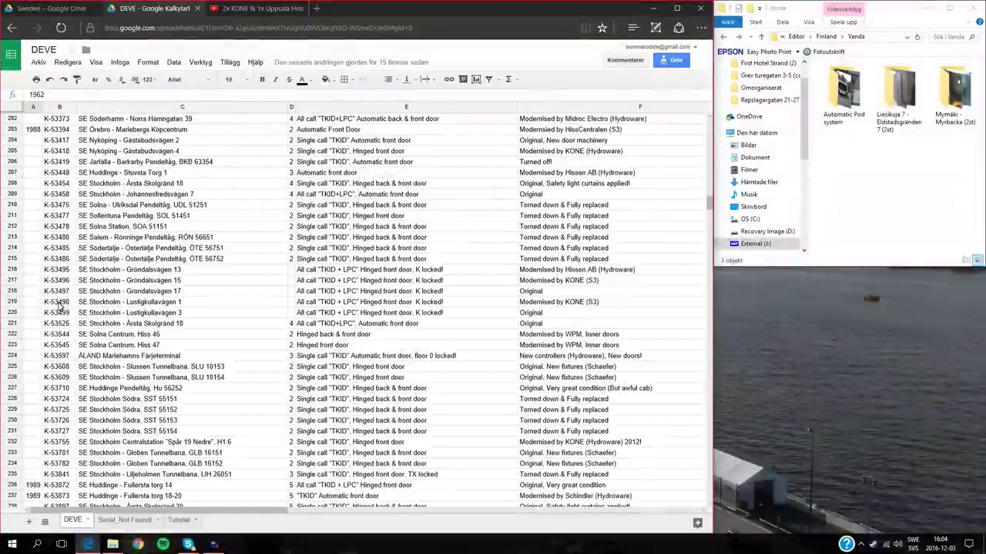
pyautogui.scroll(-14, 60, 306)
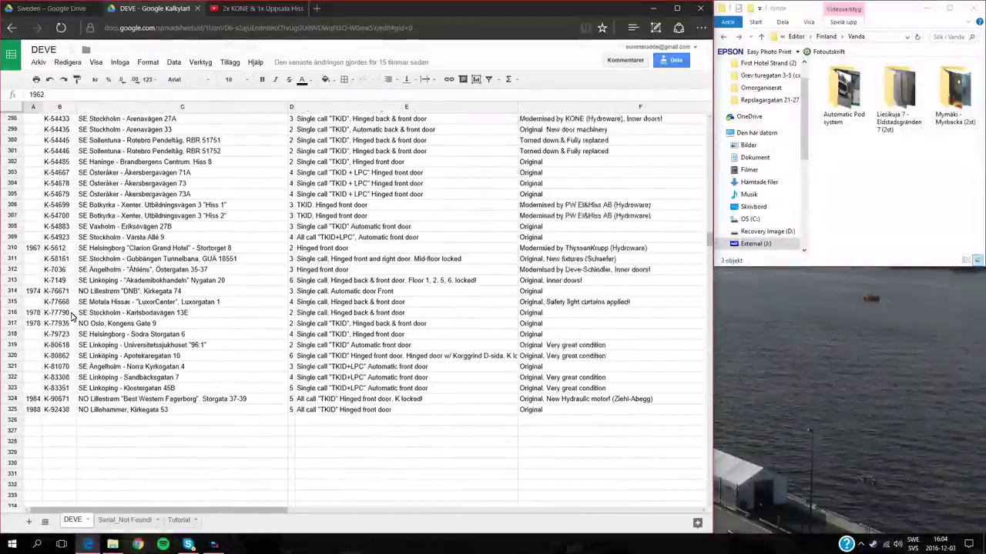
pyautogui.scroll(-3, 71, 317)
pyautogui.scroll(5, 69, 317)
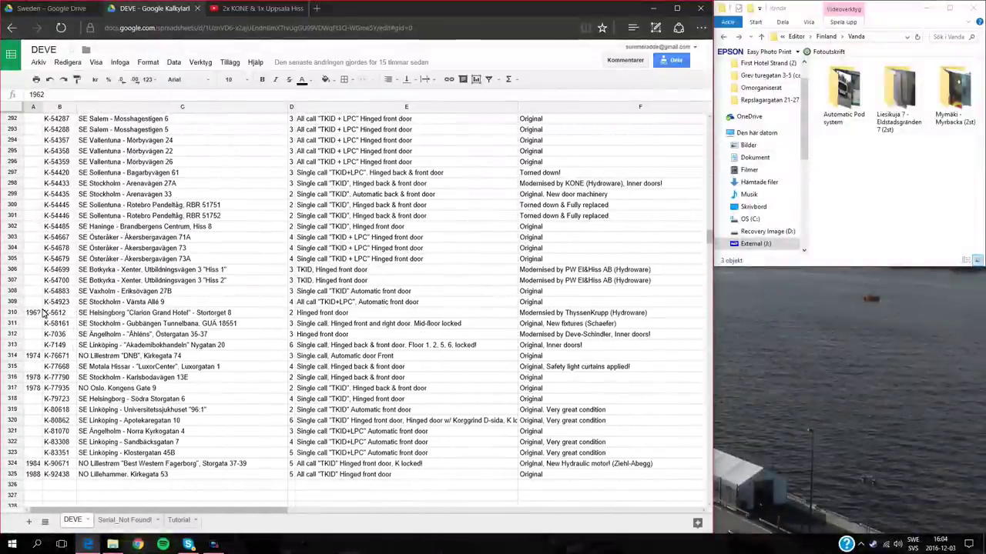
pyautogui.scroll(-1, 45, 304)
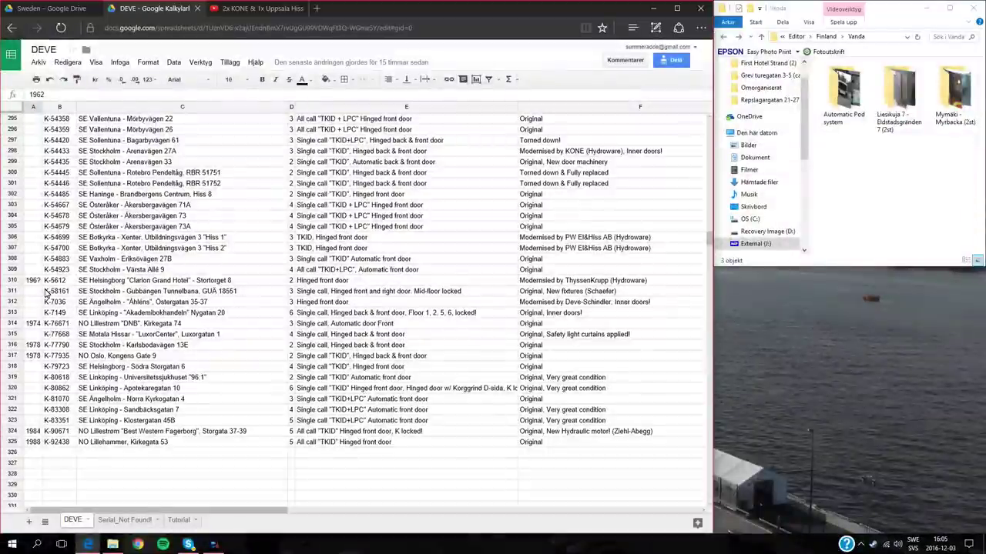
# Step: Check serial numbers K-54433, K-79723, K-80862, K-83308 and K-81070, and the Lillehammer address in row 325
pyautogui.moveTo(56, 269); pyautogui.dragTo(73, 179)
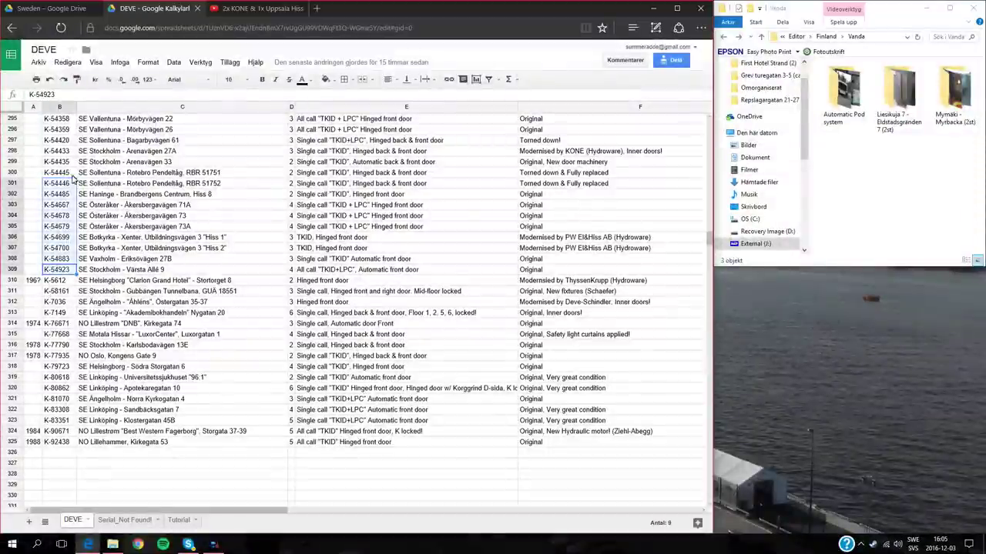
pyautogui.click(58, 153)
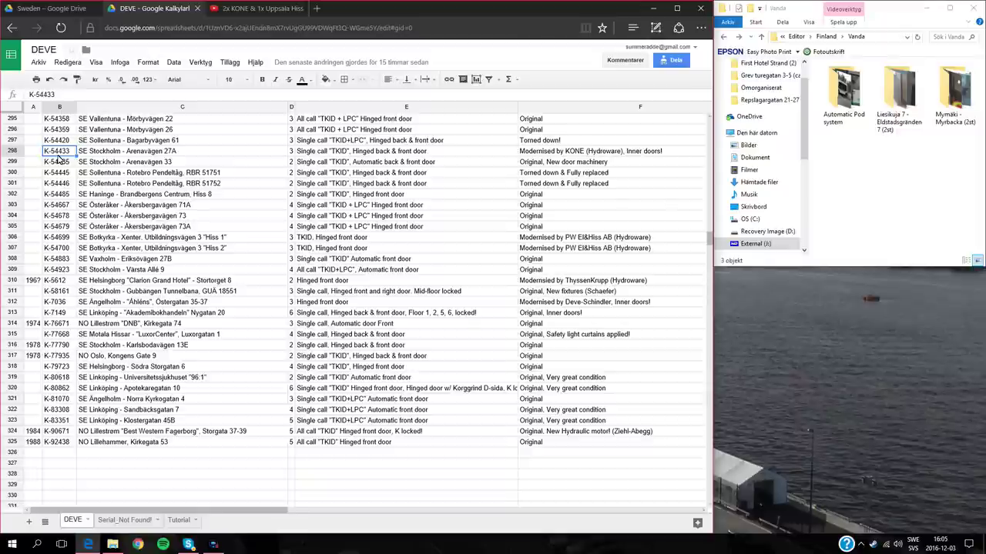
pyautogui.click(65, 366)
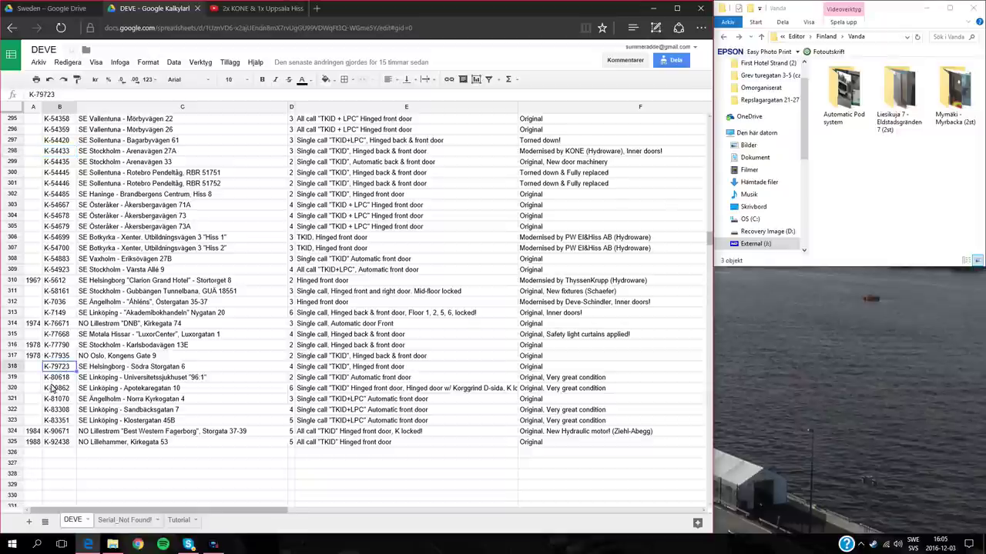
pyautogui.click(53, 389)
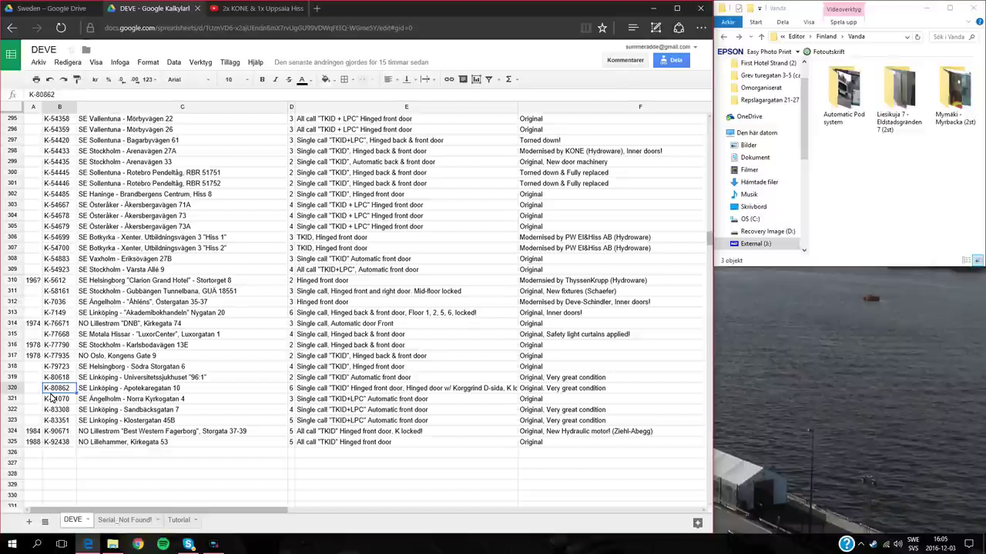
pyautogui.moveTo(60, 345); pyautogui.dragTo(57, 404)
pyautogui.click(59, 409)
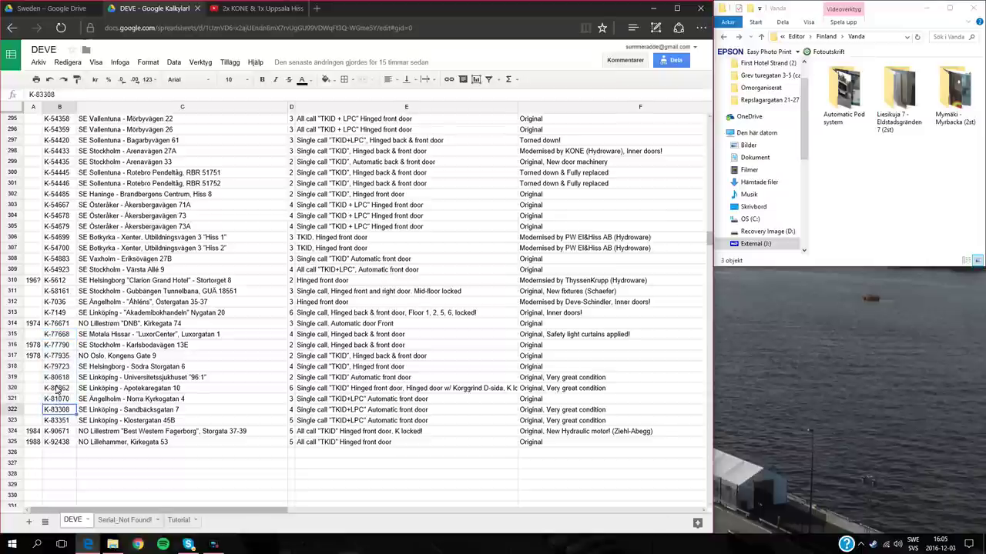
pyautogui.click(59, 399)
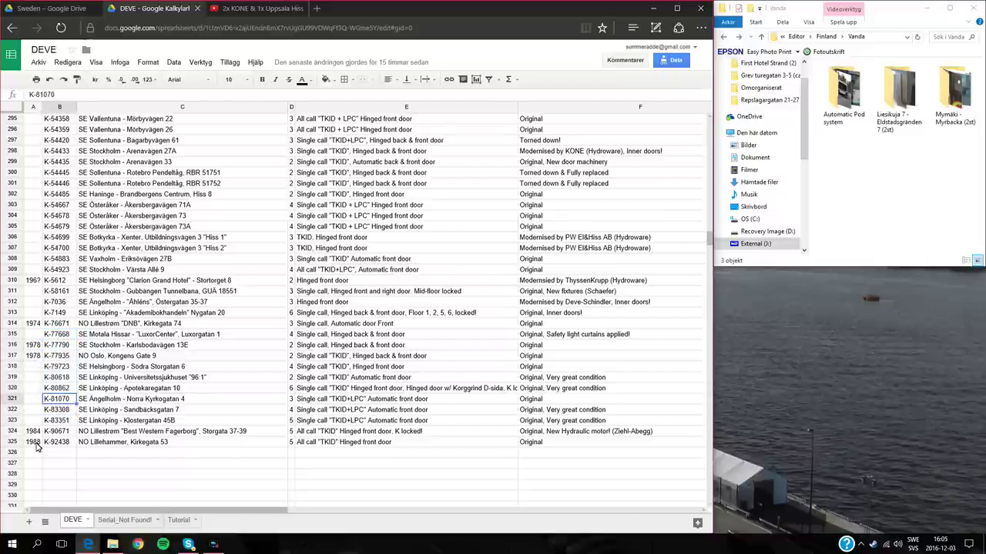
pyautogui.click(119, 448)
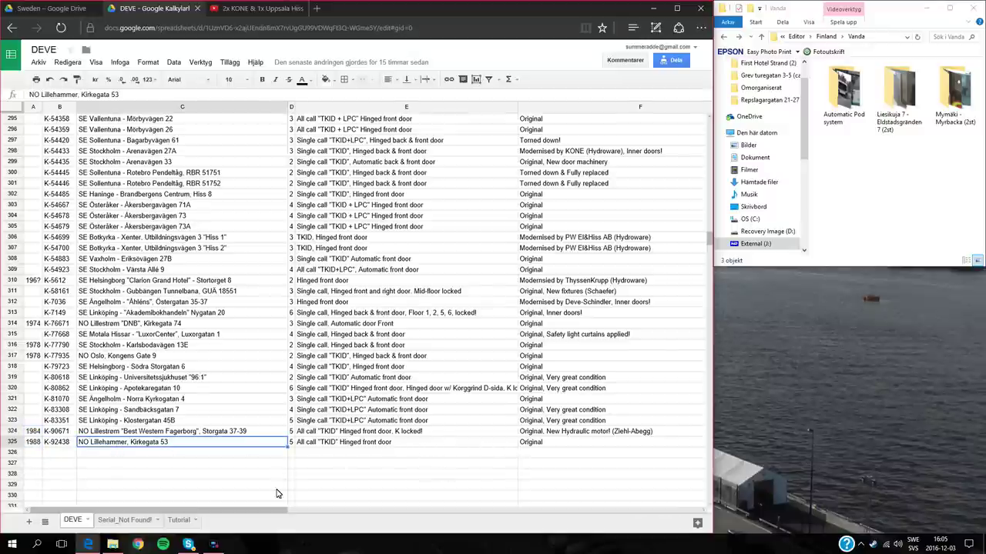
# Step: Check rows 324–325: year 1984, serial K-92438, the Lillestrøm Best Western address, value 5 and door descriptions
pyautogui.scroll(4, 98, 423)
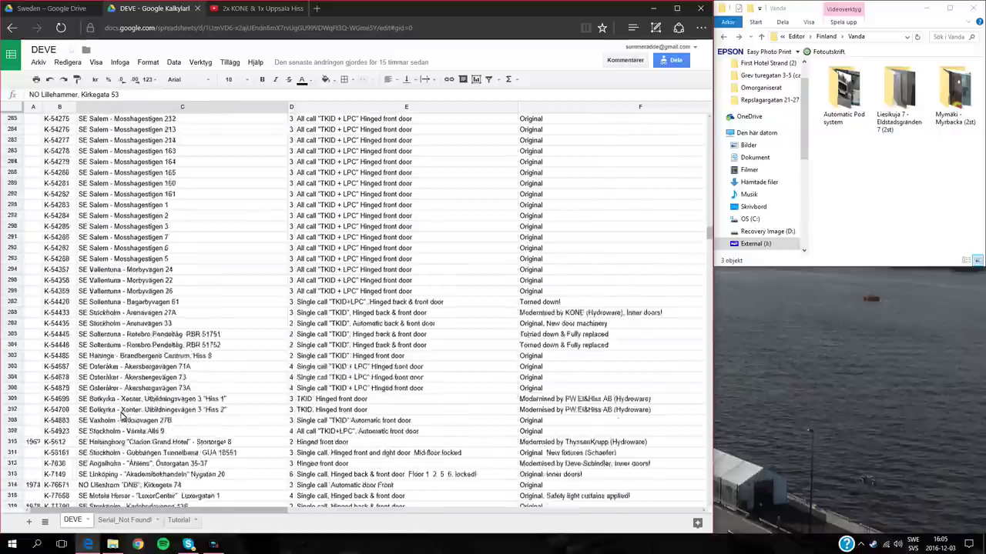
pyautogui.scroll(-6, 90, 408)
pyautogui.click(35, 368)
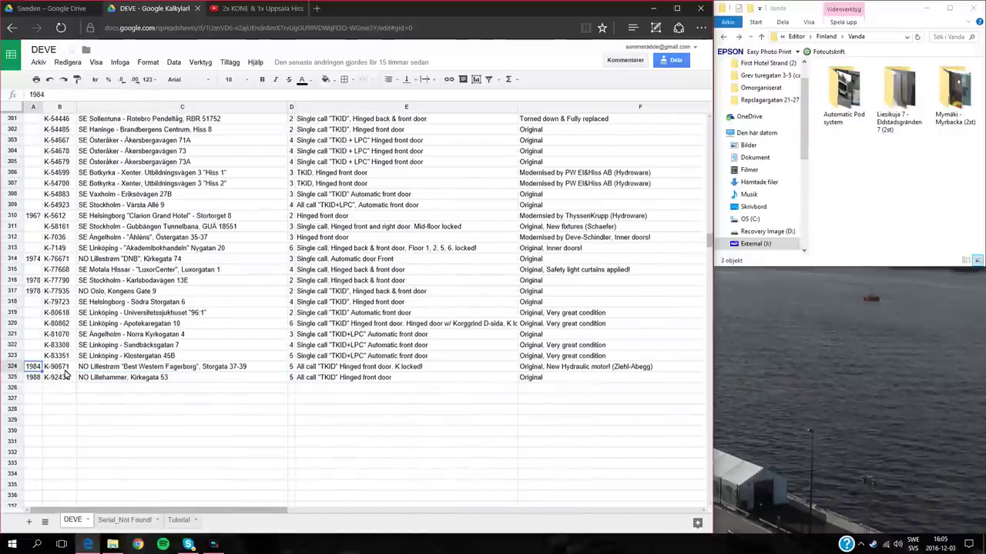
pyautogui.click(66, 377)
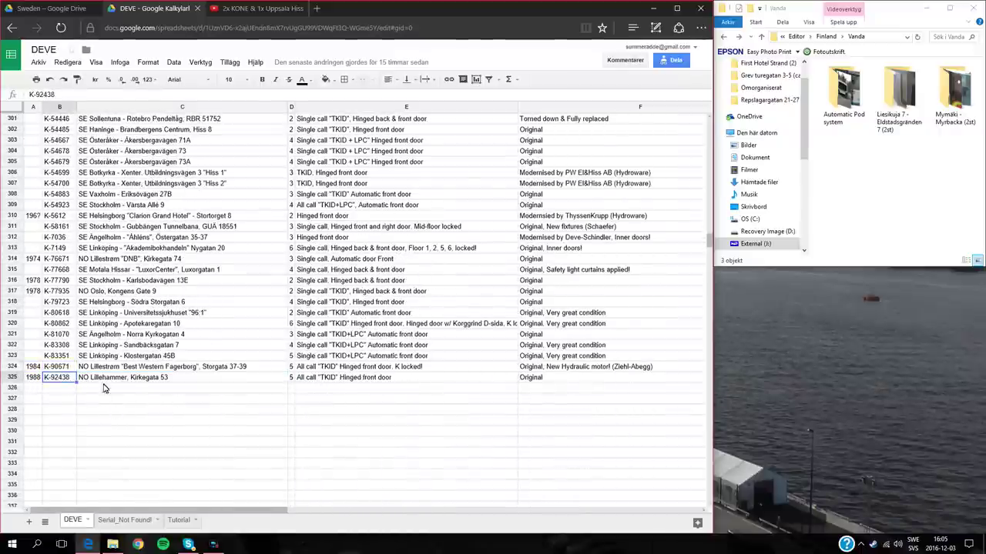
pyautogui.click(199, 369)
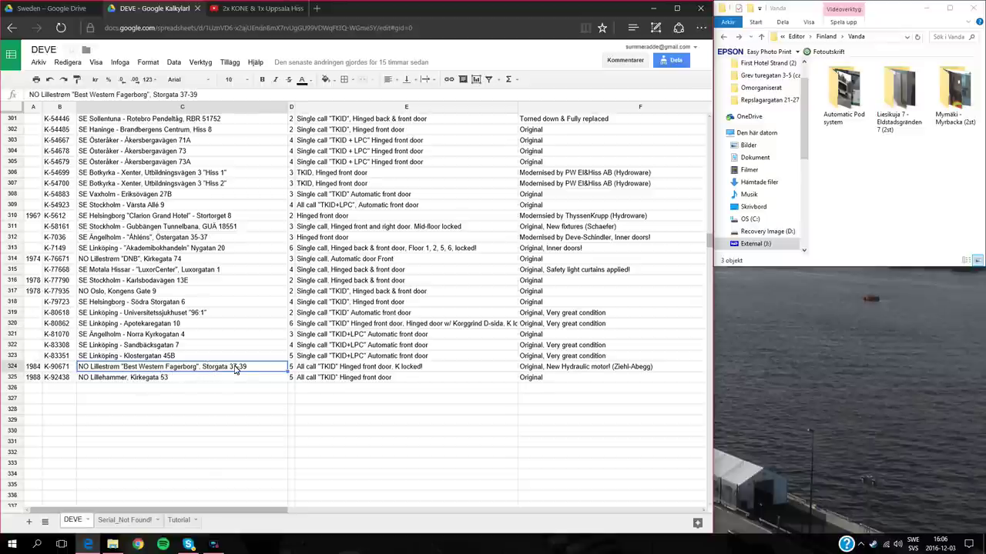
pyautogui.click(292, 368)
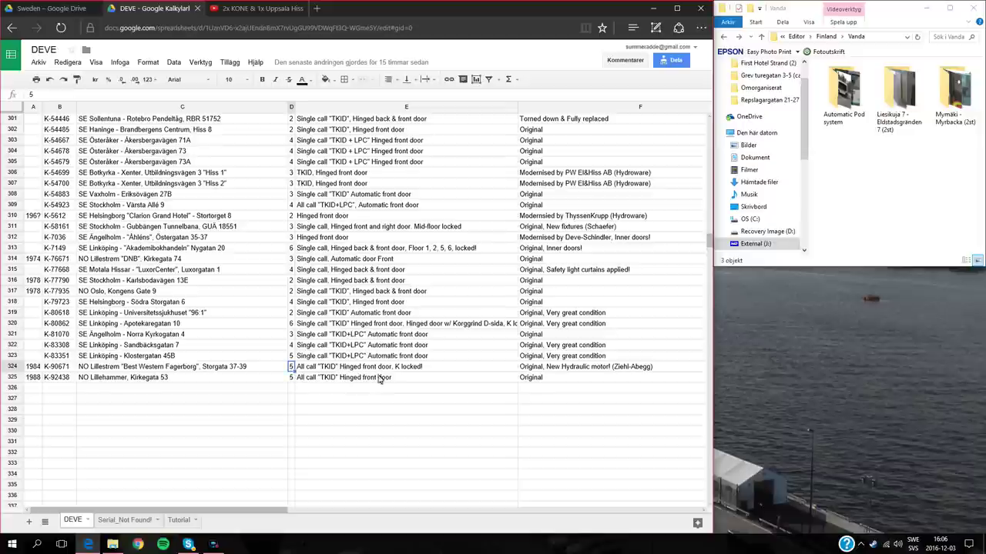
pyautogui.moveTo(377, 379)
pyautogui.mouseDown()
pyautogui.moveTo(377, 297)
pyautogui.moveTo(377, 378)
pyautogui.mouseUp()
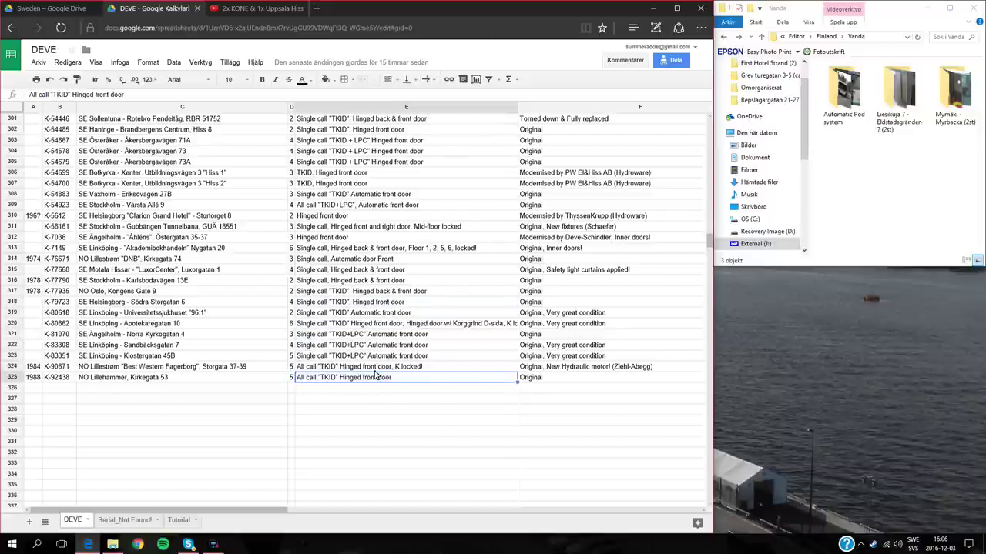
pyautogui.press('Up')
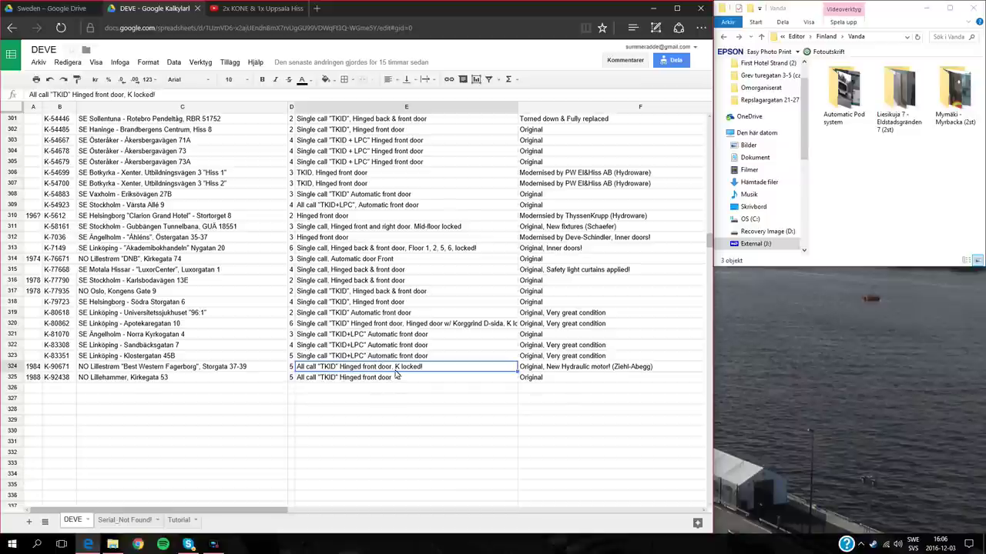
# Step: Inspect the remarks of the last two rows, then return to the Sweden folder in Drive
pyautogui.moveTo(539, 377)
pyautogui.mouseDown()
pyautogui.moveTo(539, 345)
pyautogui.moveTo(539, 368)
pyautogui.mouseUp()
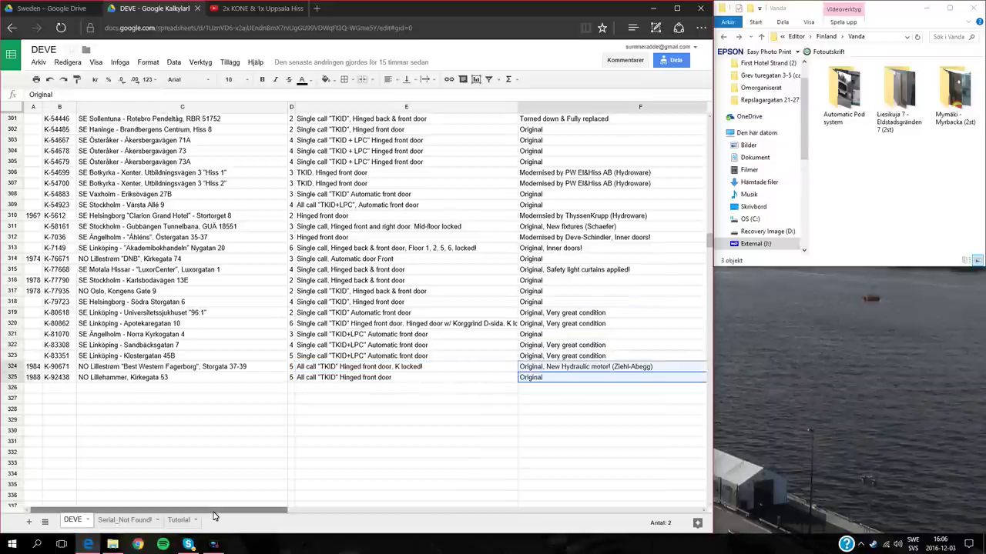
pyautogui.moveTo(215, 511); pyautogui.dragTo(412, 501)
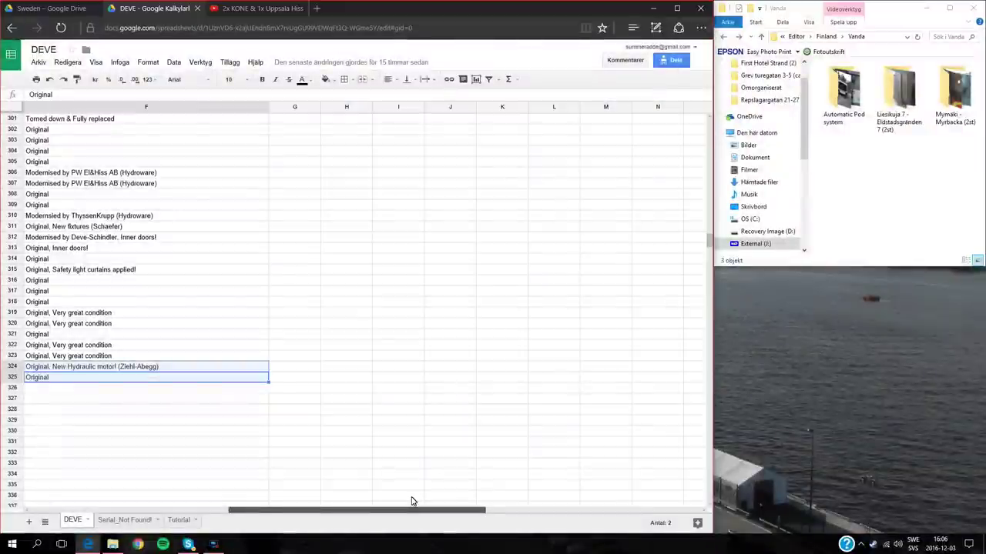
pyautogui.click(297, 196)
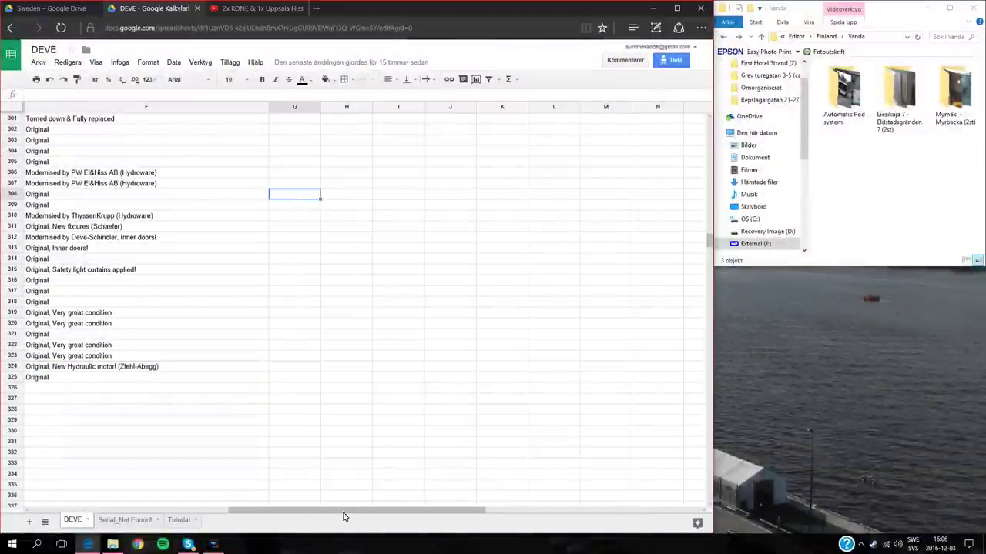
pyautogui.moveTo(344, 514); pyautogui.dragTo(142, 514)
pyautogui.click(40, 9)
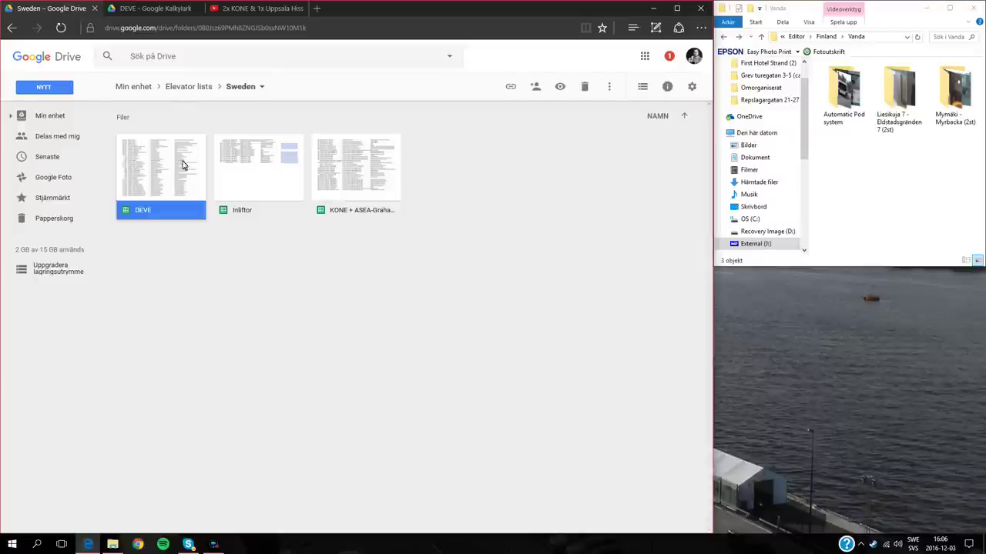
# Step: Go up from Sweden to the Elevator lists folder containing the KONE and OTIS lists
pyautogui.click(183, 87)
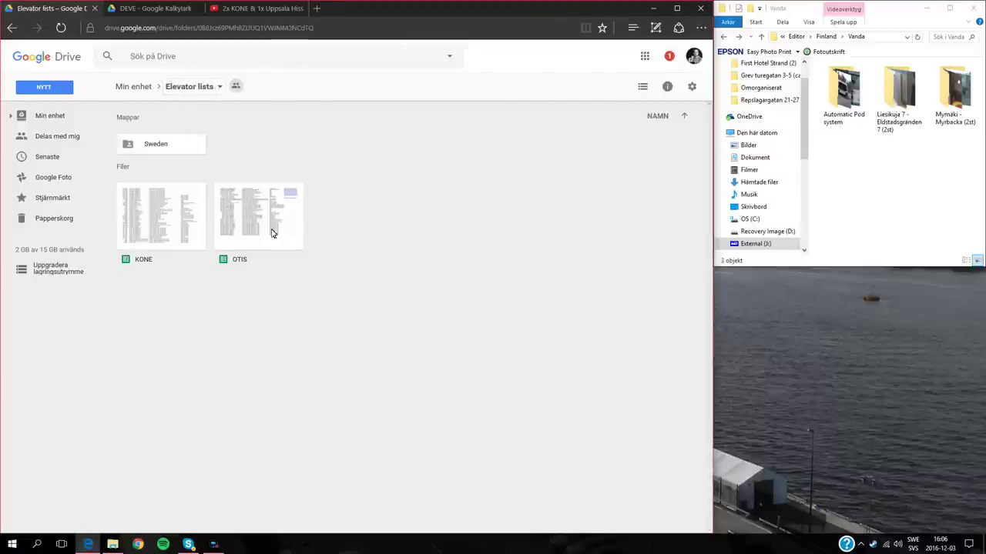
pyautogui.click(213, 543)
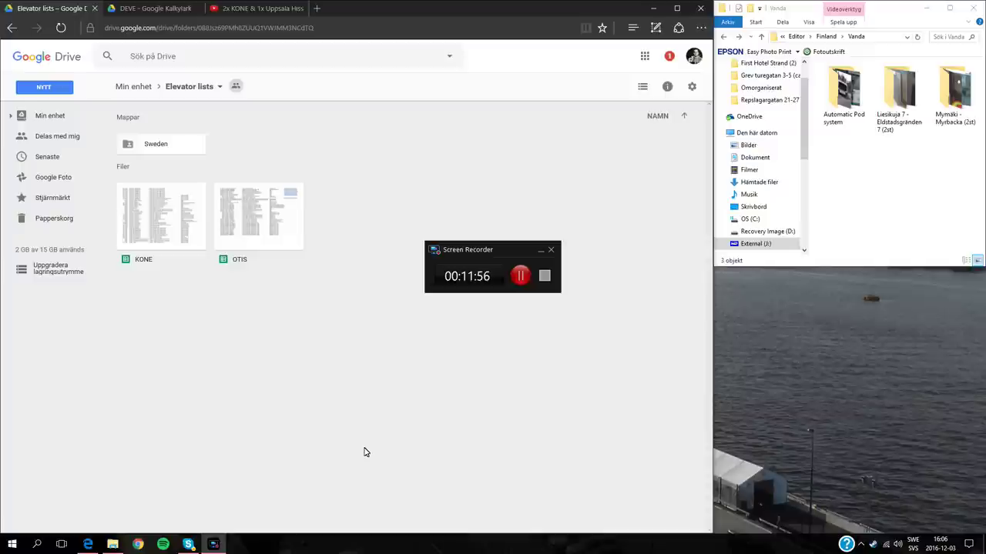